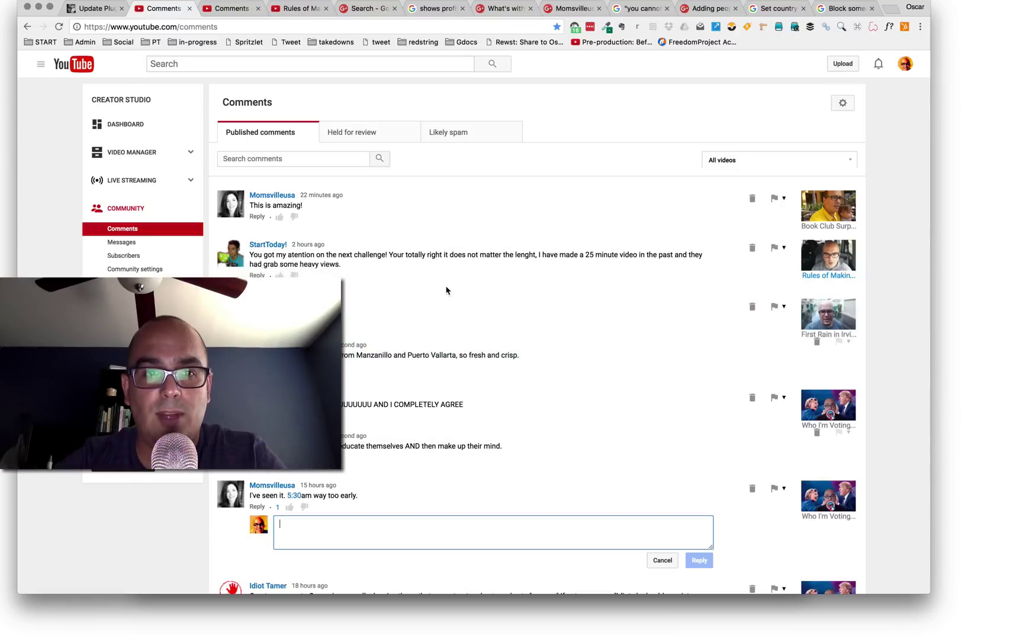
Start a reply under Momsvilleusa's comment, then open 'First Rain in Irvine' in a new tab
click(645, 119)
scroll(646, 119, down, 5)
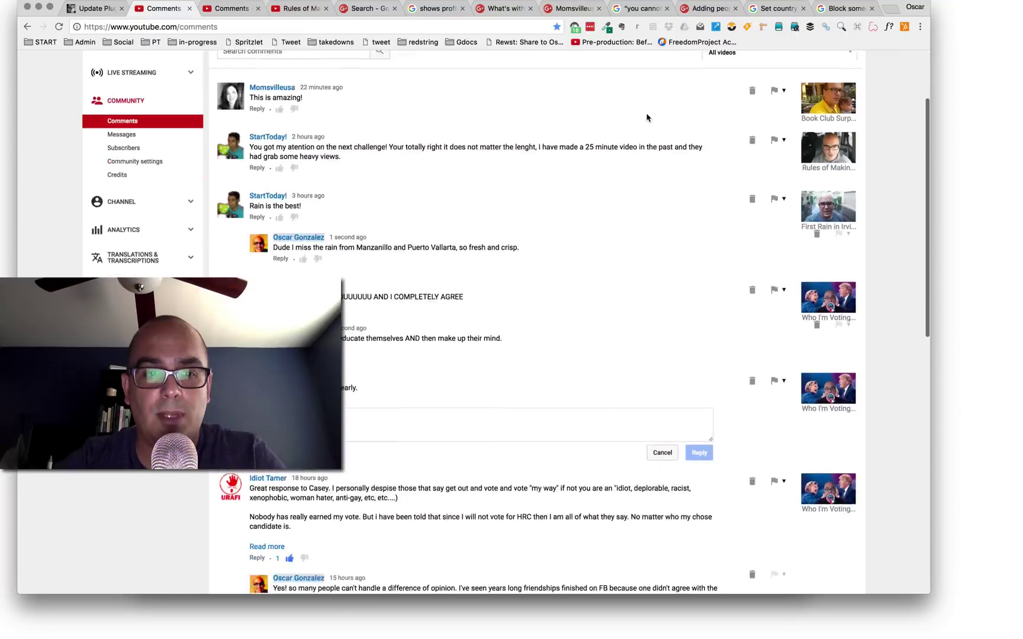
scroll(646, 118, down, 3)
scroll(646, 119, down, 3)
scroll(645, 119, down, 1)
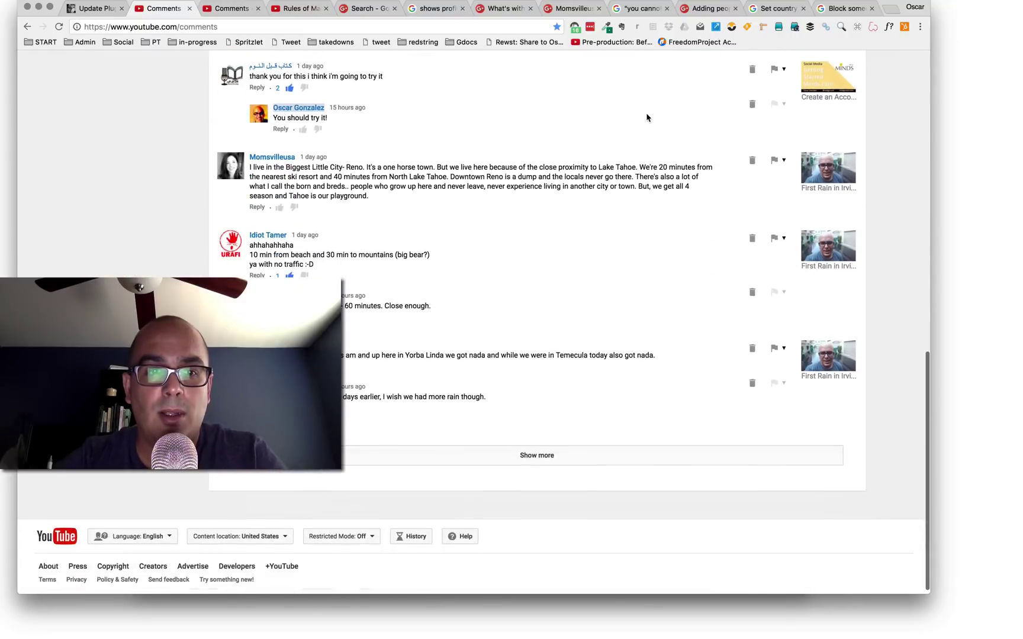
click(302, 158)
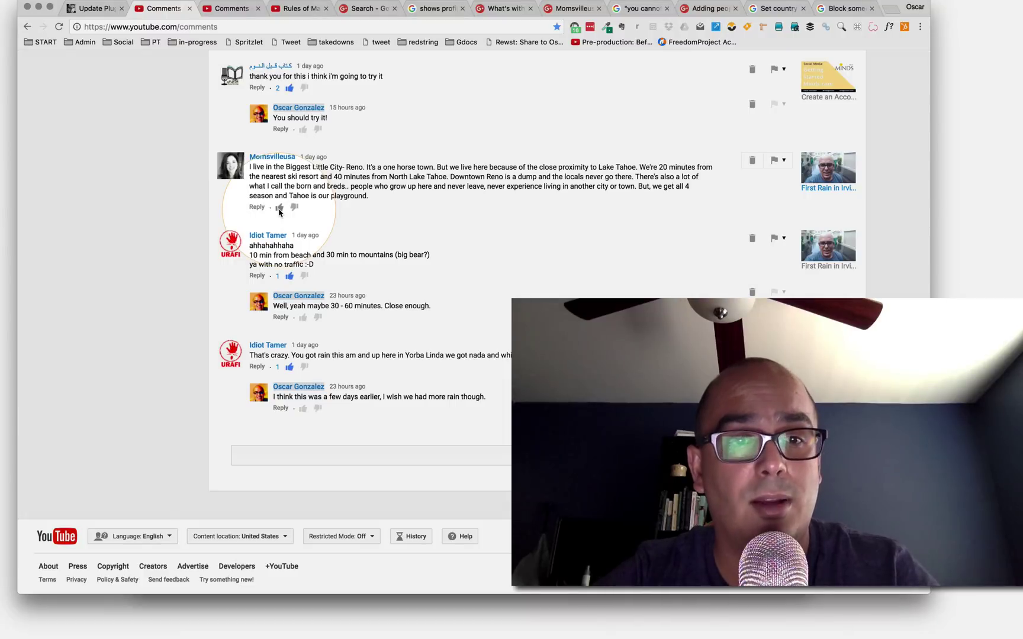
click(279, 209)
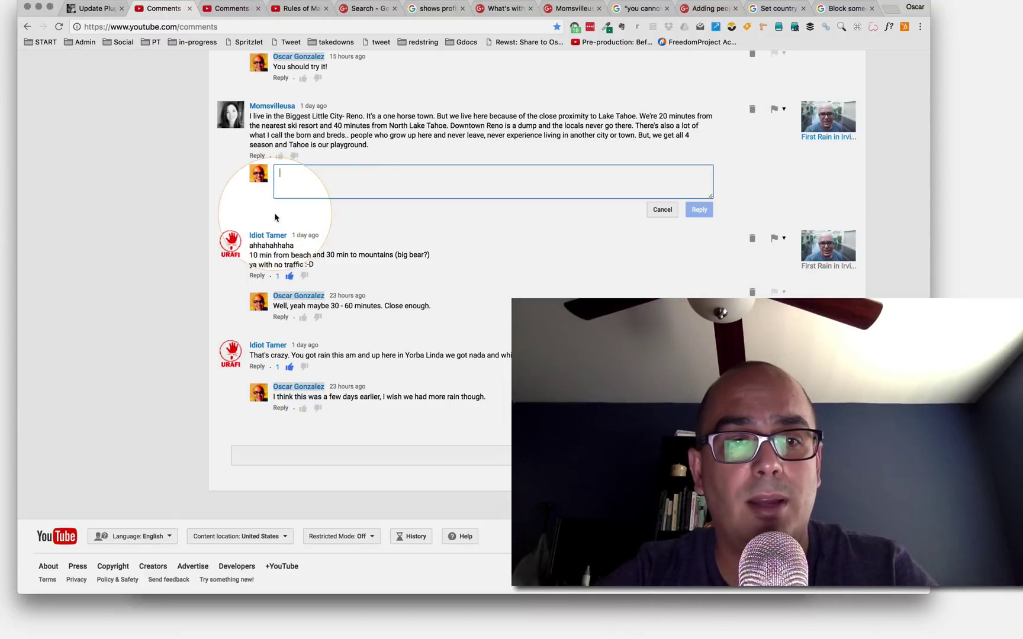
click(339, 189)
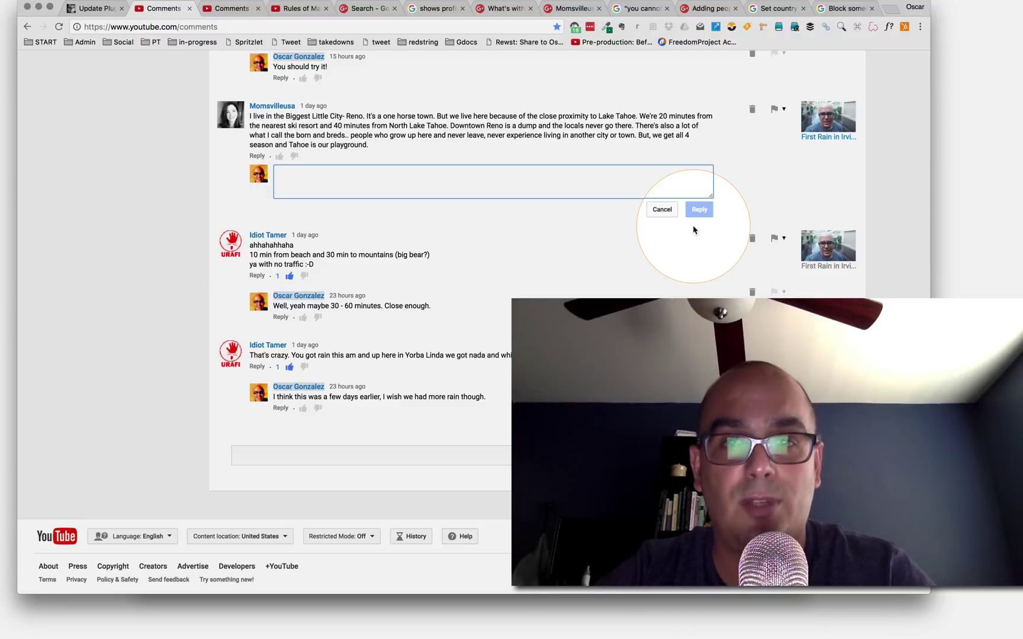
super+click(835, 144)
click(209, 8)
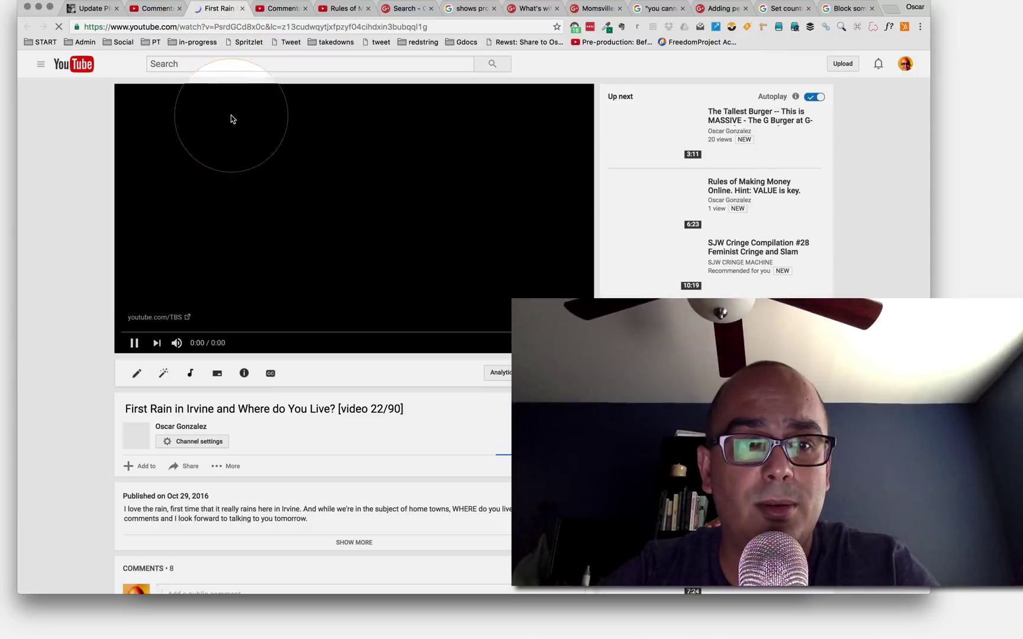
Pause the ad, sort the video's comments Newest first, and return to the Comments page
click(133, 343)
scroll(104, 394, down, 3)
scroll(104, 395, down, 3)
scroll(104, 396, down, 2)
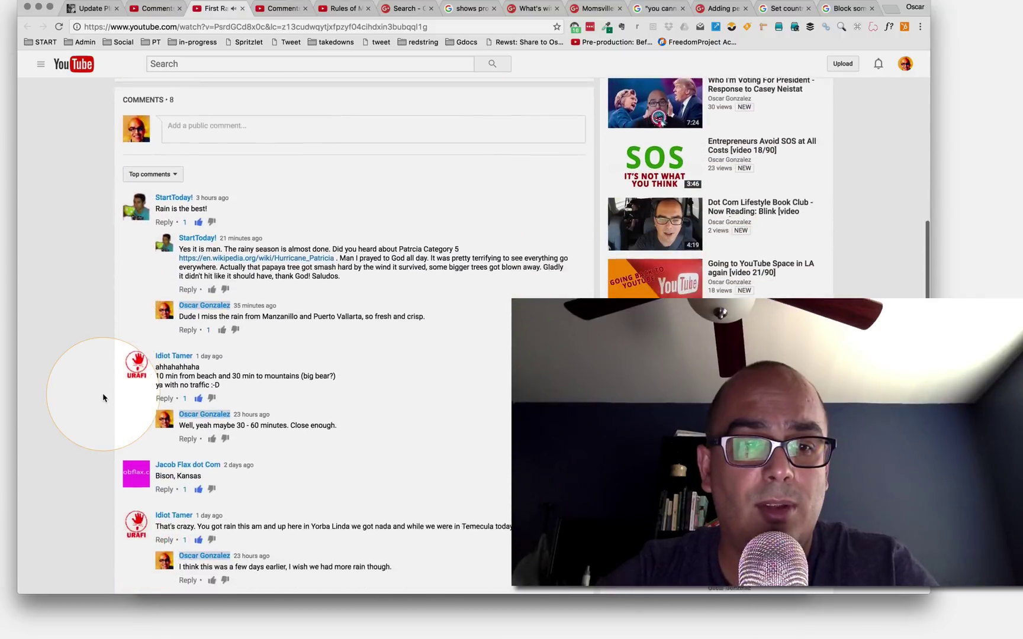
scroll(103, 398, down, 2)
scroll(103, 397, up, 1)
scroll(104, 379, up, 1)
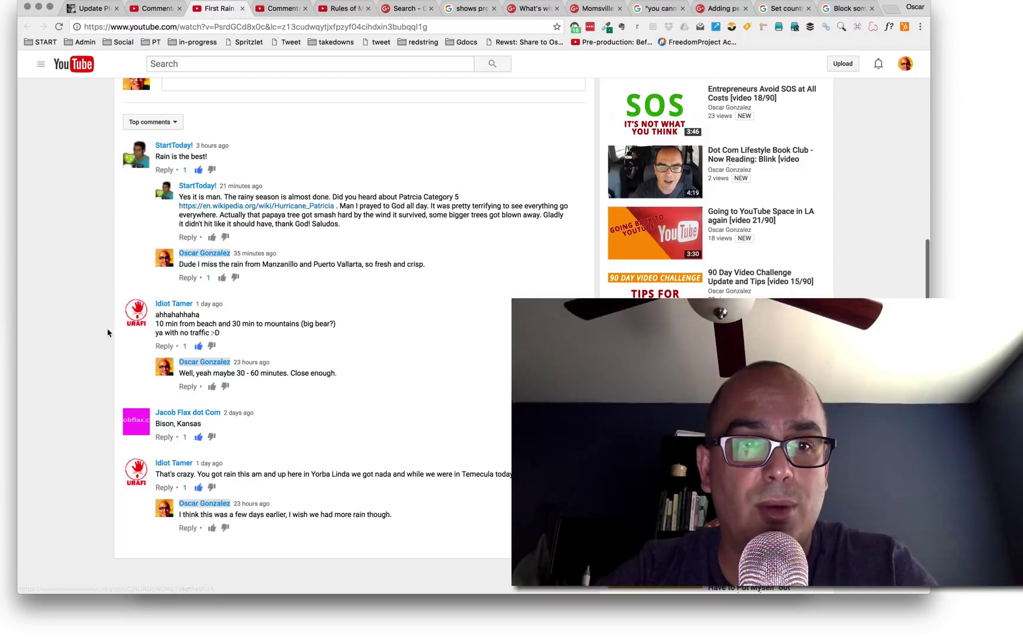
click(151, 122)
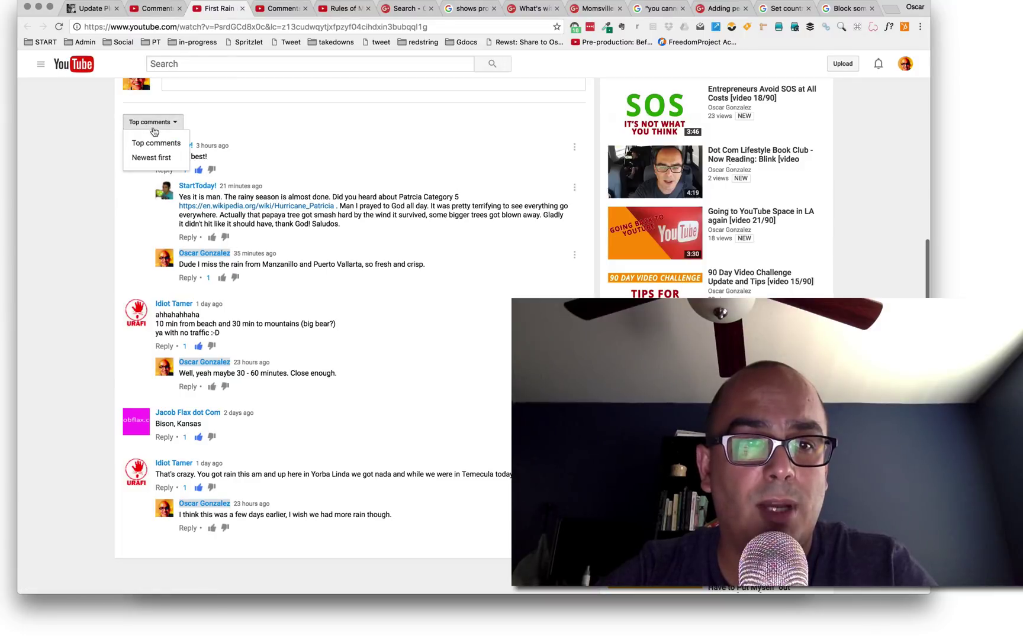
click(158, 157)
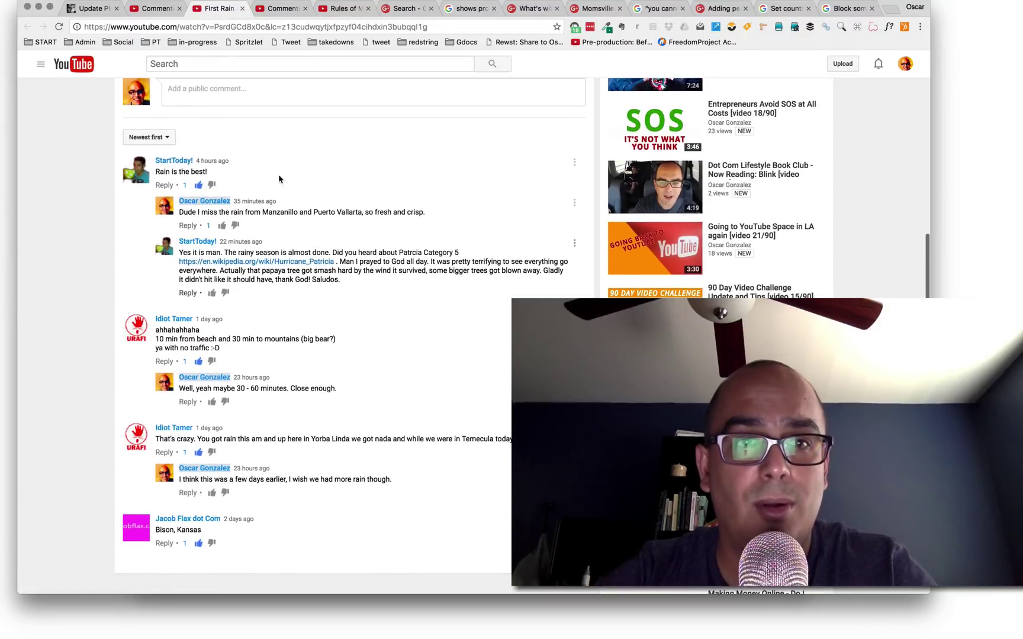
click(145, 10)
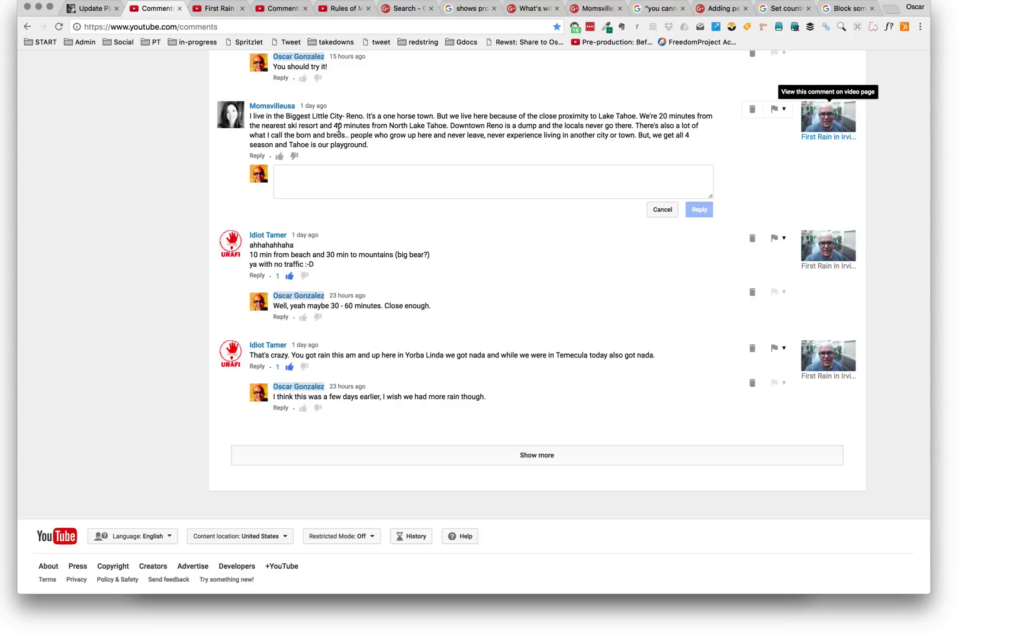
Switch to Firefox to bring the Google+ Settings window forward
scroll(340, 178, up, 1)
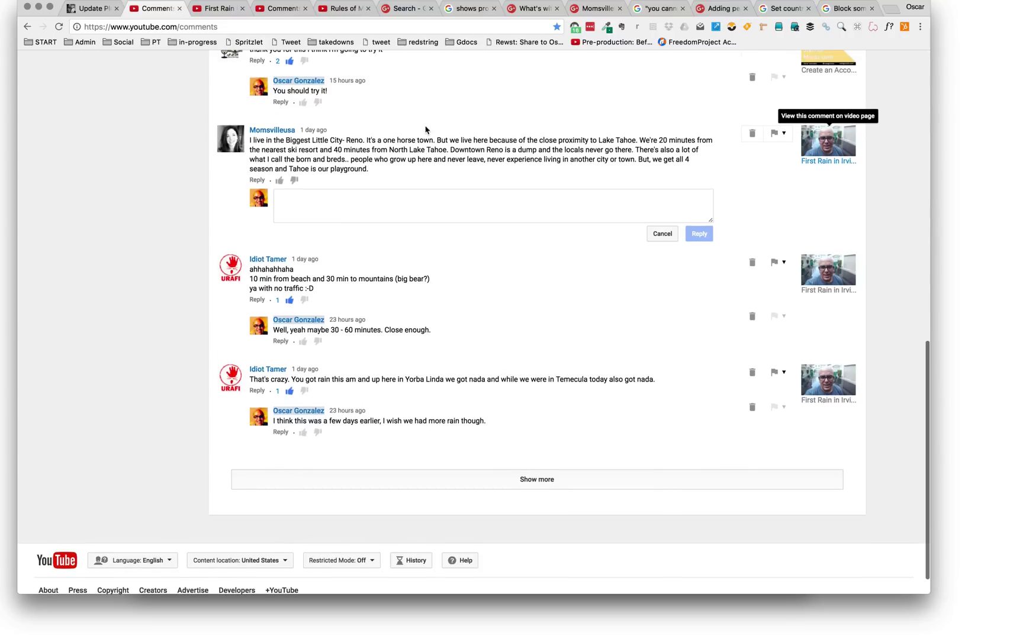
key(super+Tab)
click(290, 312)
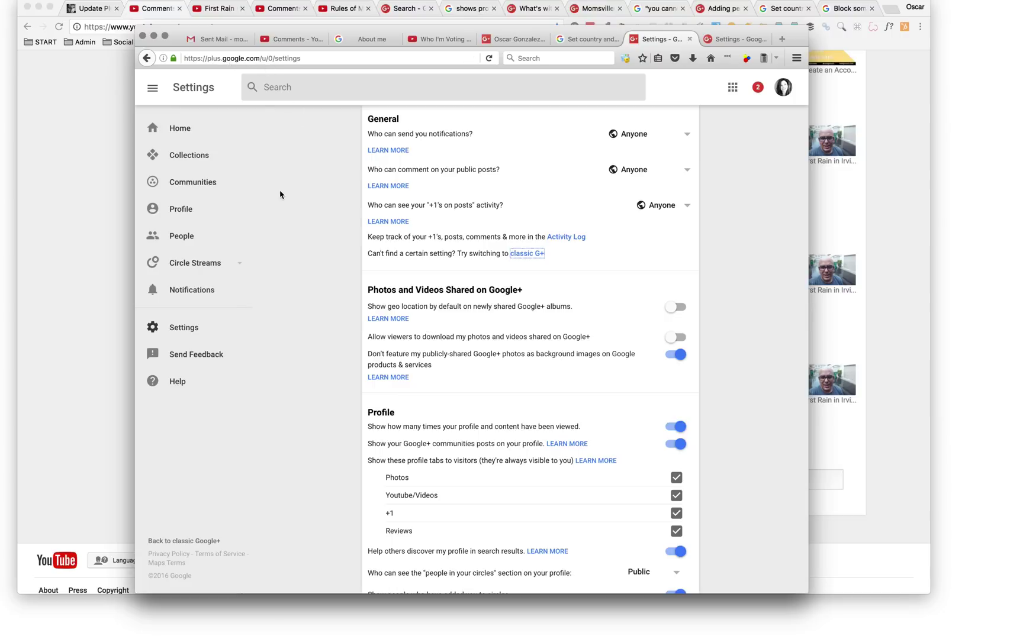
Switch the Google+ Settings page to the classic G+ version
click(302, 181)
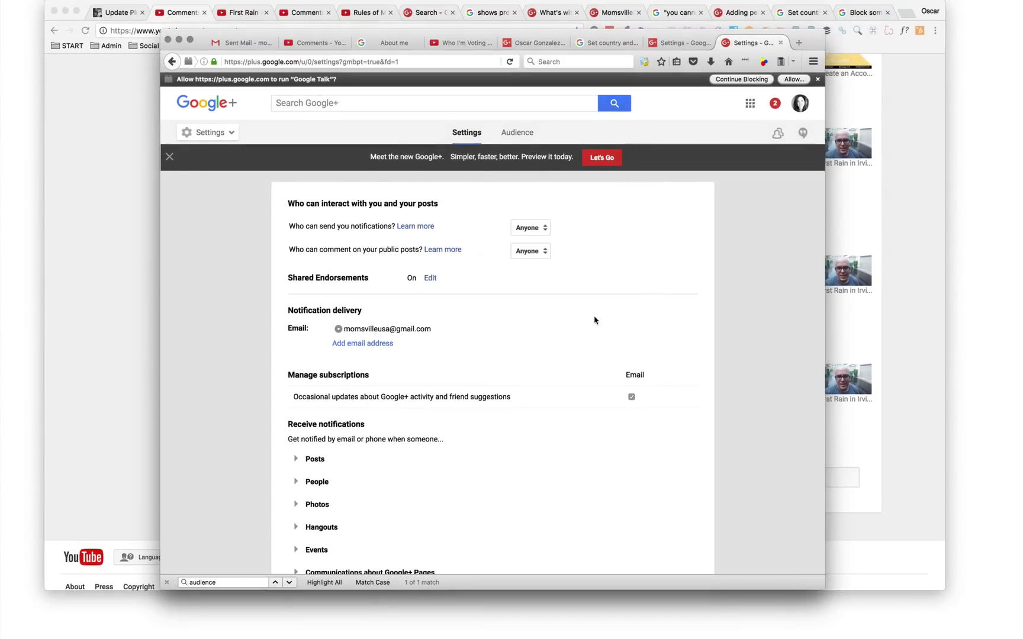
Try the notification and comment audience options, leaving notifications at Anyone
scroll(595, 321, down, 5)
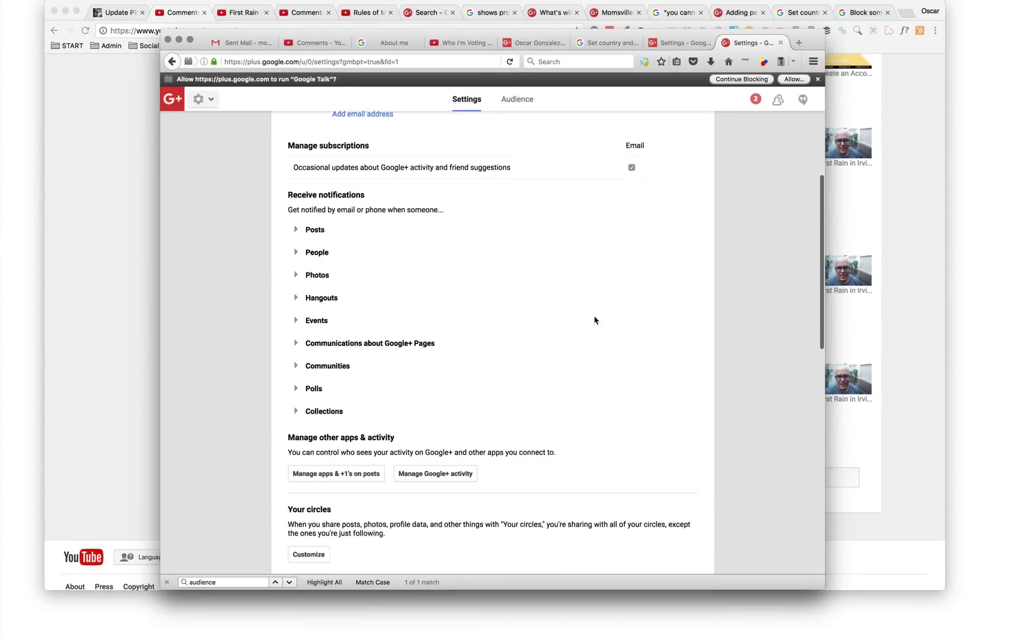
scroll(594, 320, down, 3)
scroll(595, 320, up, 8)
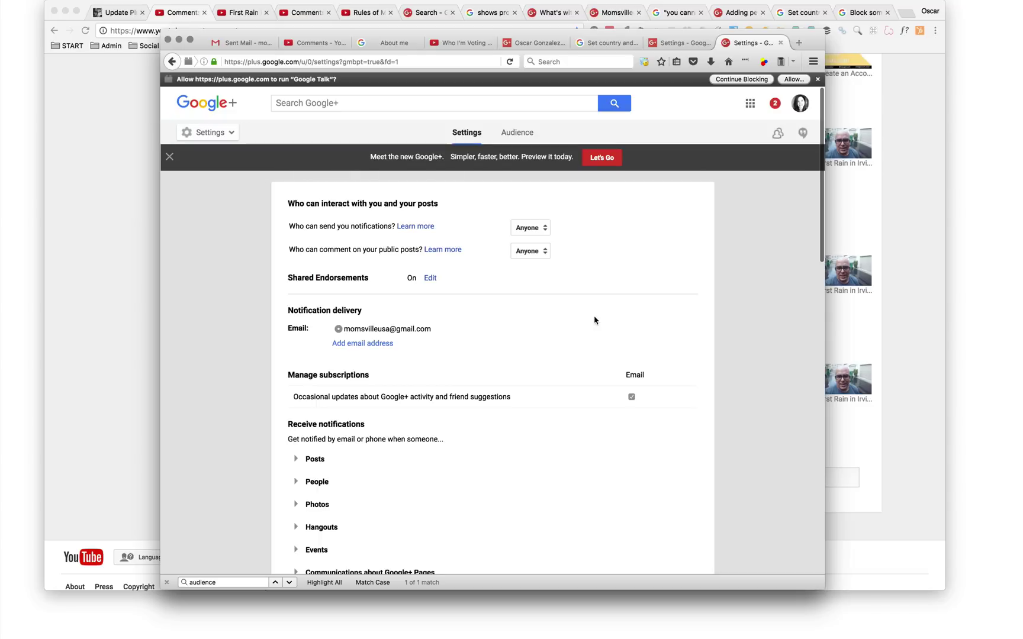
click(520, 233)
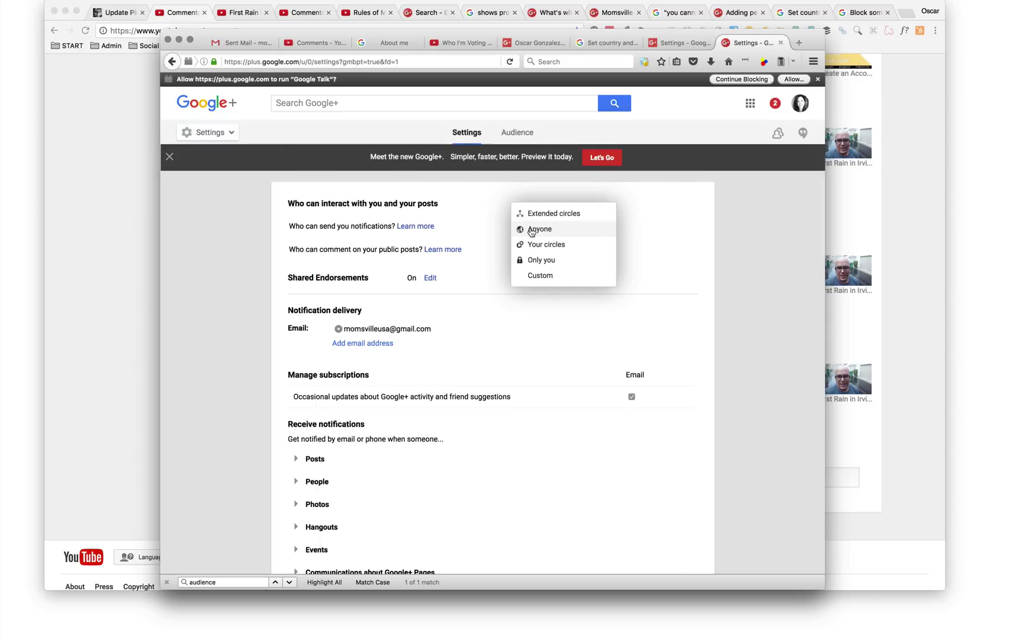
click(454, 225)
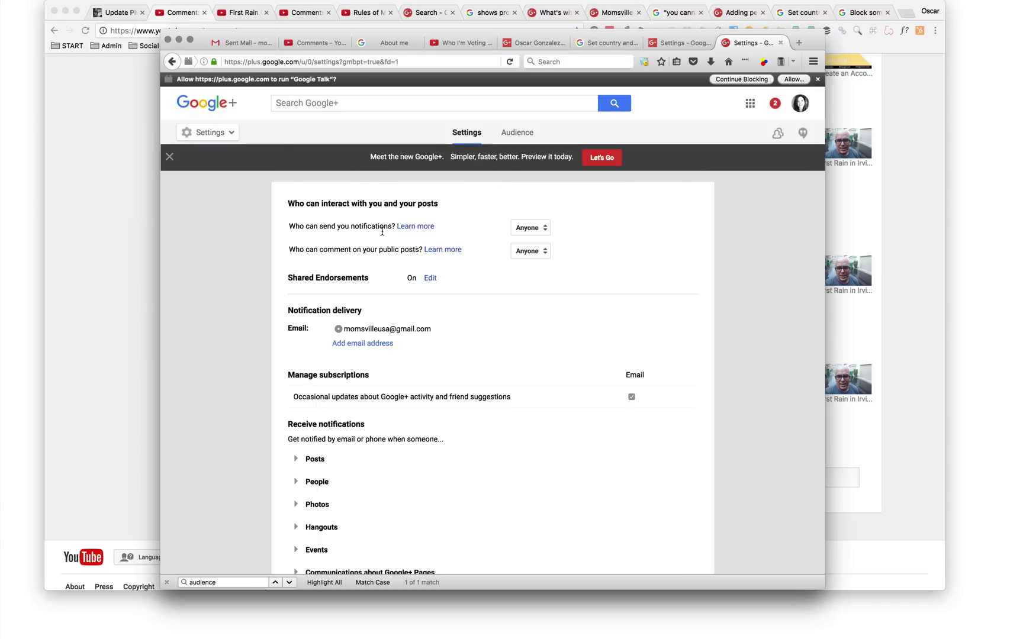
click(530, 251)
click(524, 291)
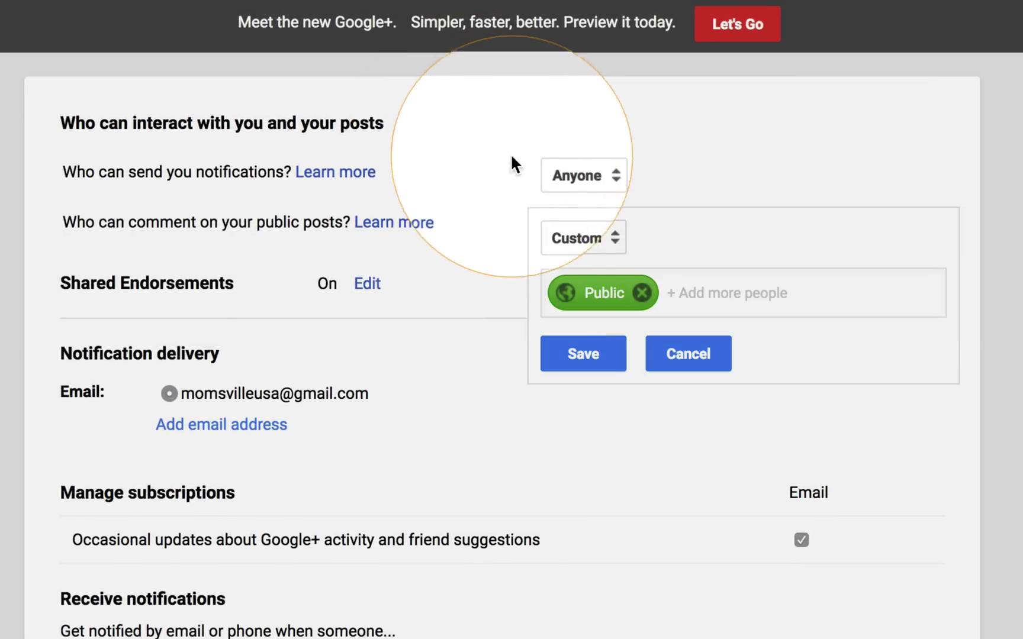
click(559, 176)
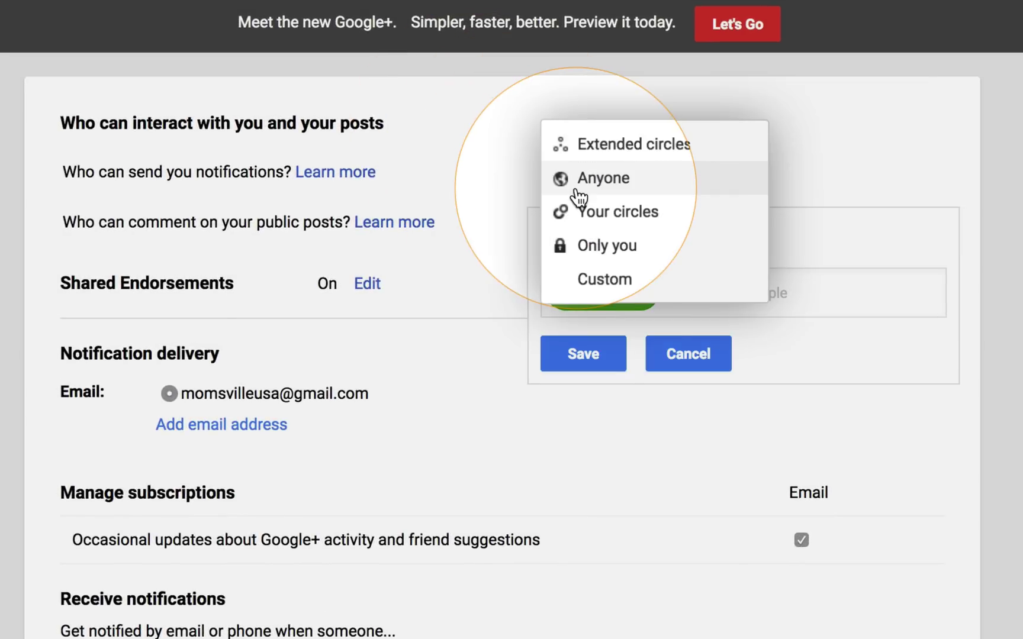
click(579, 288)
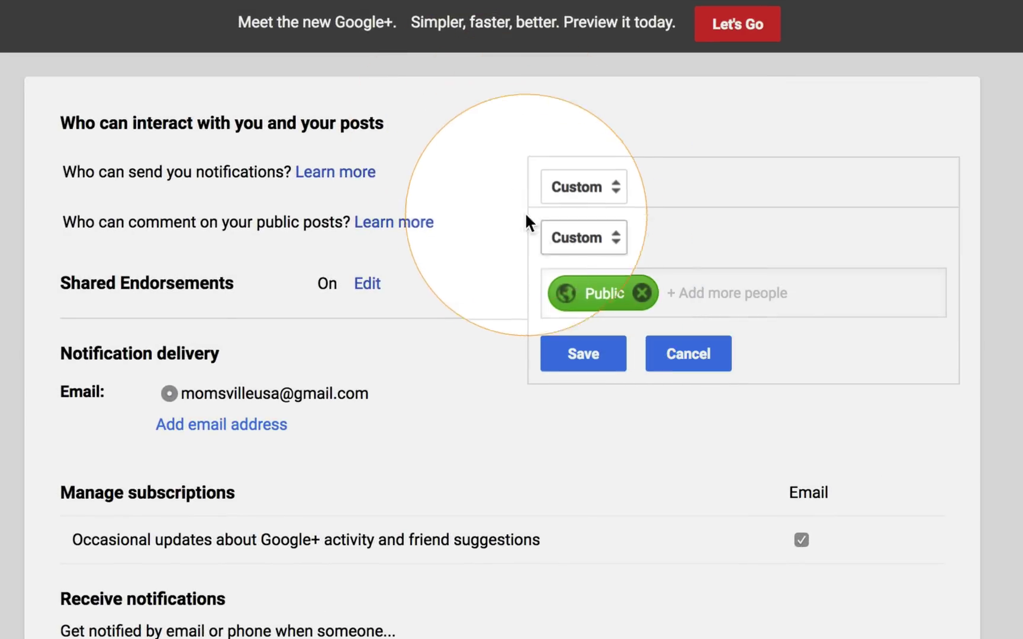
click(577, 187)
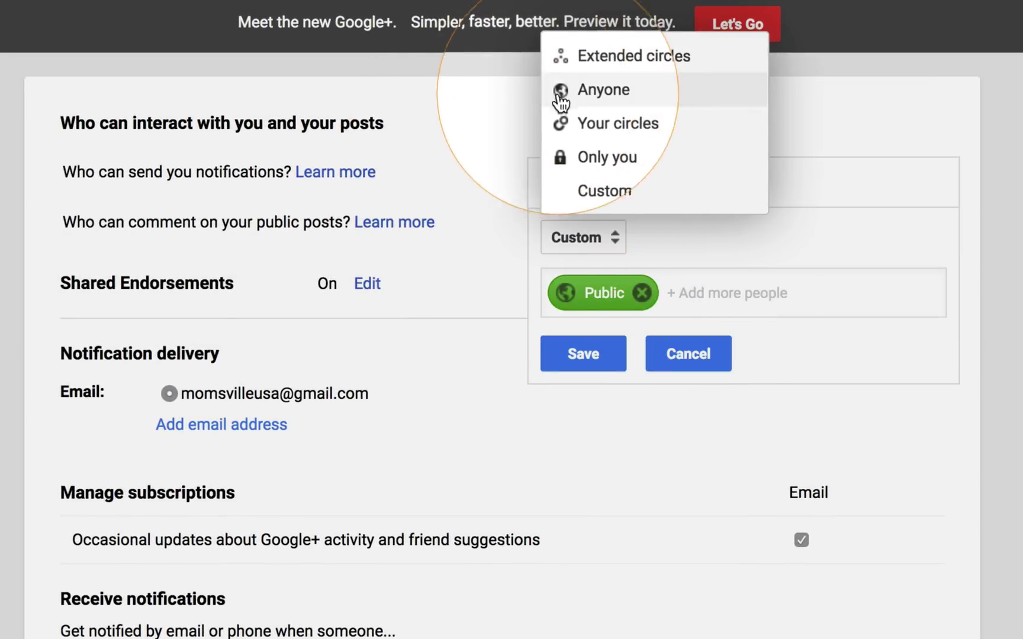
click(581, 90)
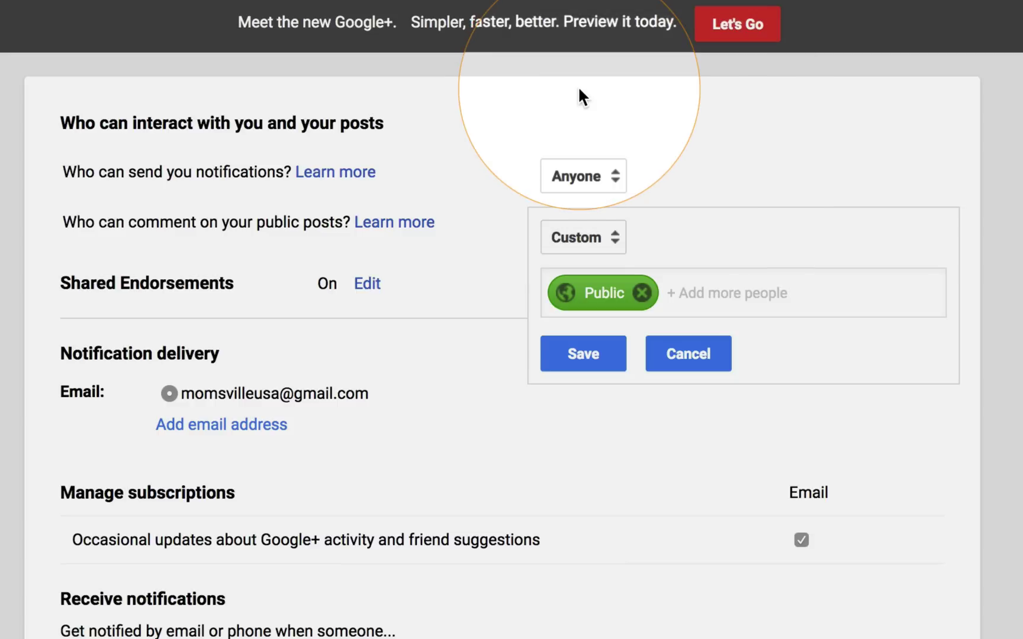
Set public-post comments to Anyone and notifications to Extended circles
click(565, 237)
click(603, 145)
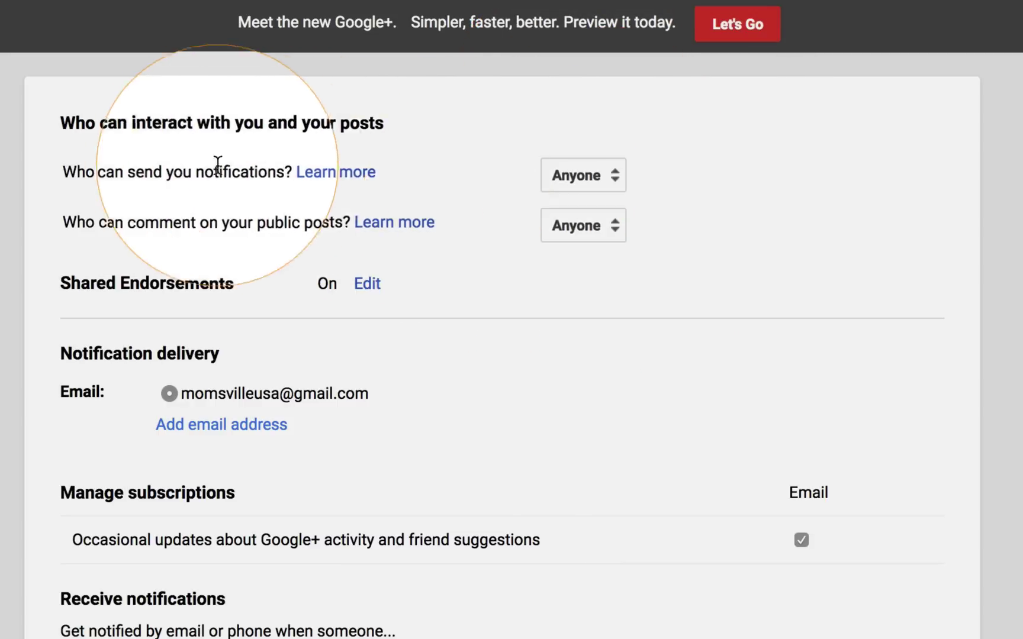
click(557, 172)
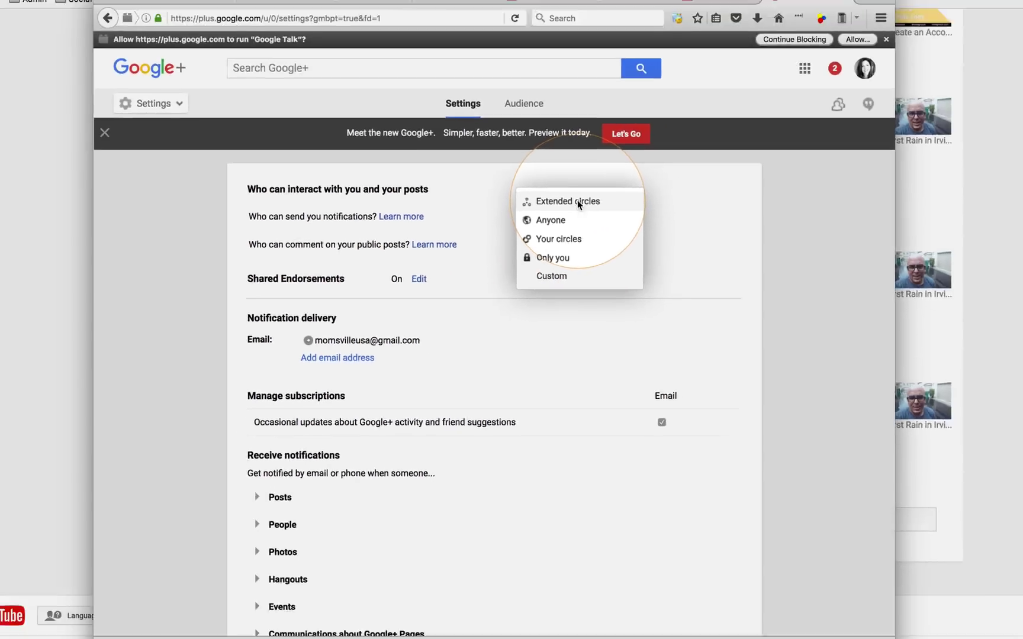
click(631, 170)
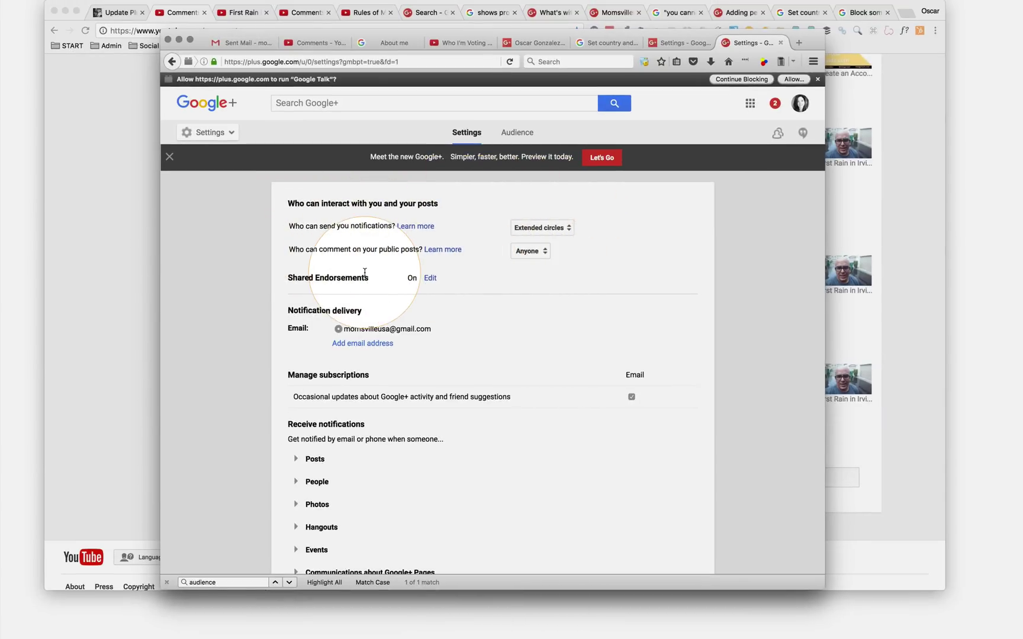
scroll(364, 272, down, 1)
scroll(365, 274, down, 10)
scroll(365, 273, down, 3)
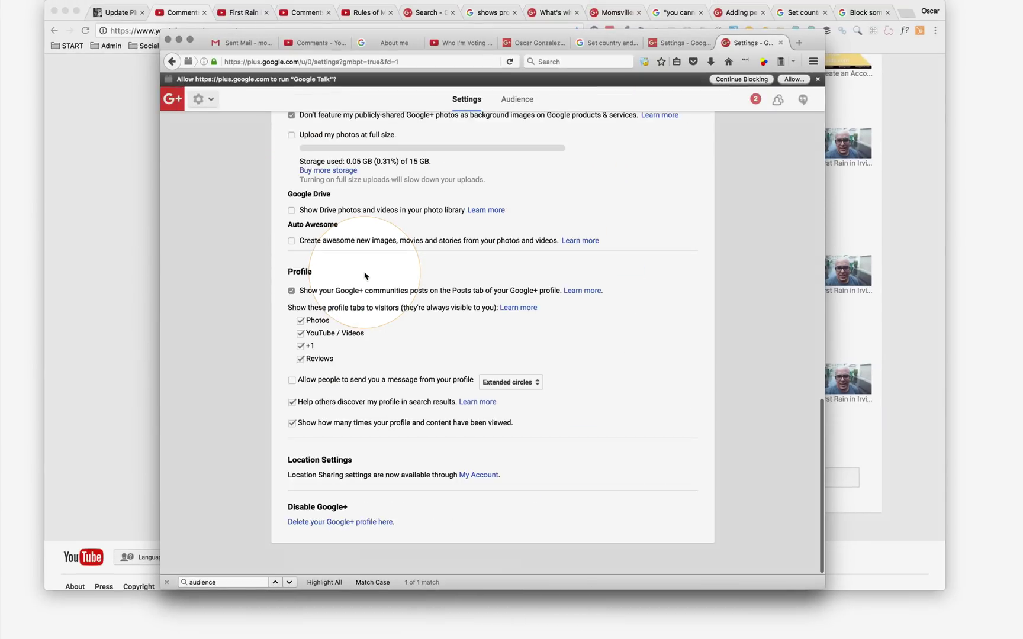
scroll(364, 275, up, 10)
scroll(364, 275, up, 4)
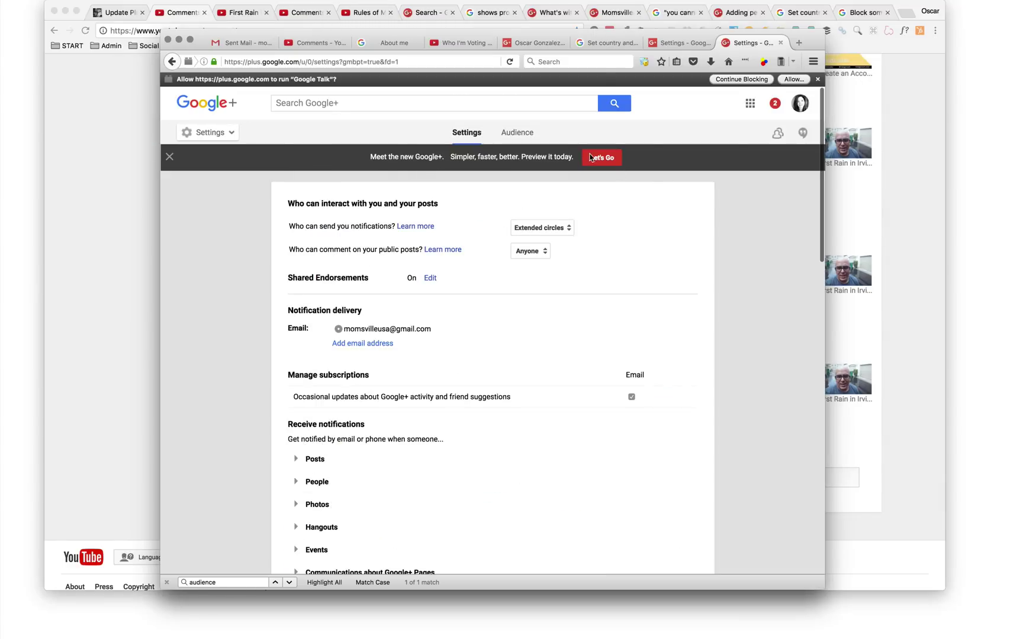
Bring the YouTube Creator Studio Comments window to the front, scrolled to the top
click(892, 160)
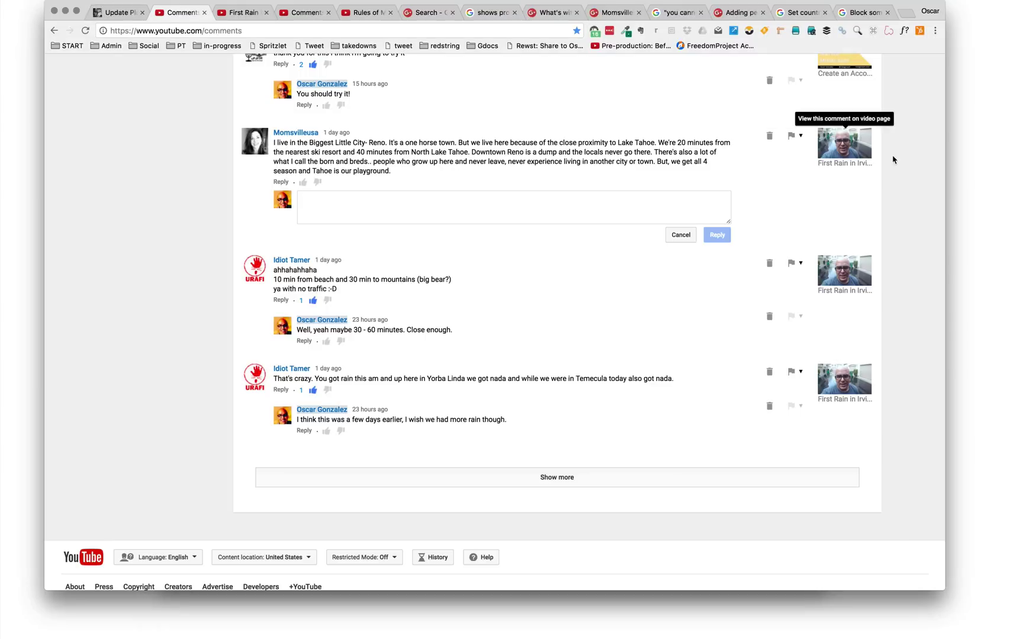
scroll(600, 151, up, 2)
scroll(603, 152, up, 10)
scroll(603, 152, up, 1)
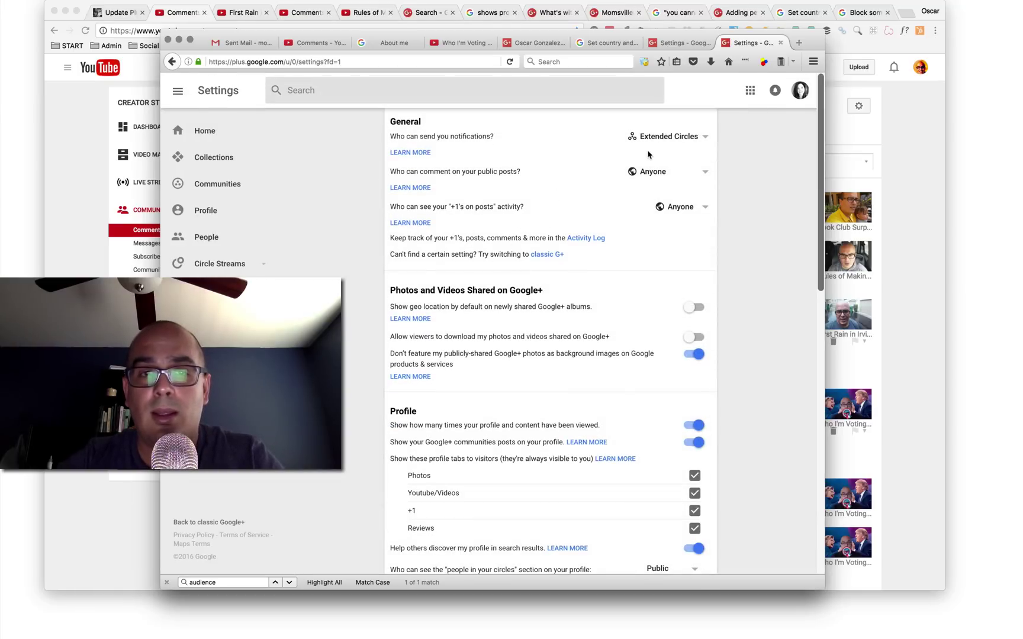
click(902, 143)
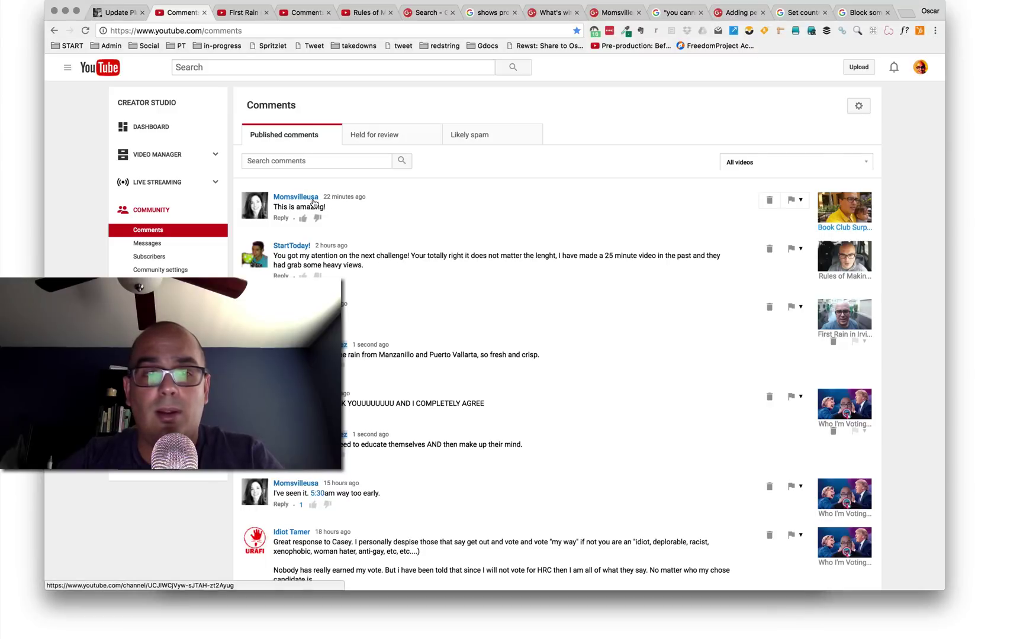
Reply 'Thank you!' to the 'This is amazing!' comment
click(343, 197)
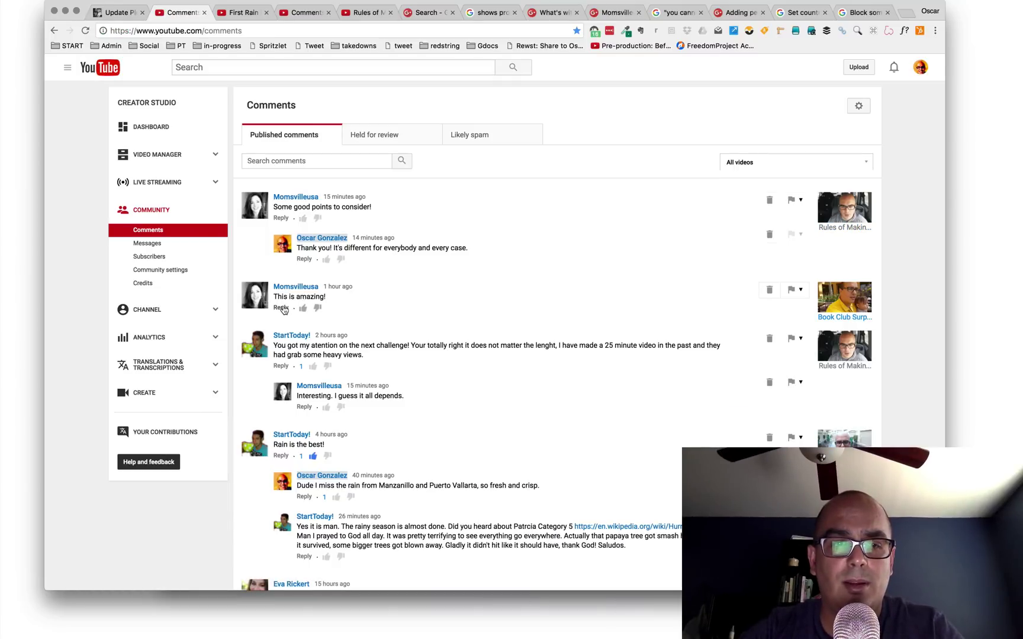
click(282, 308)
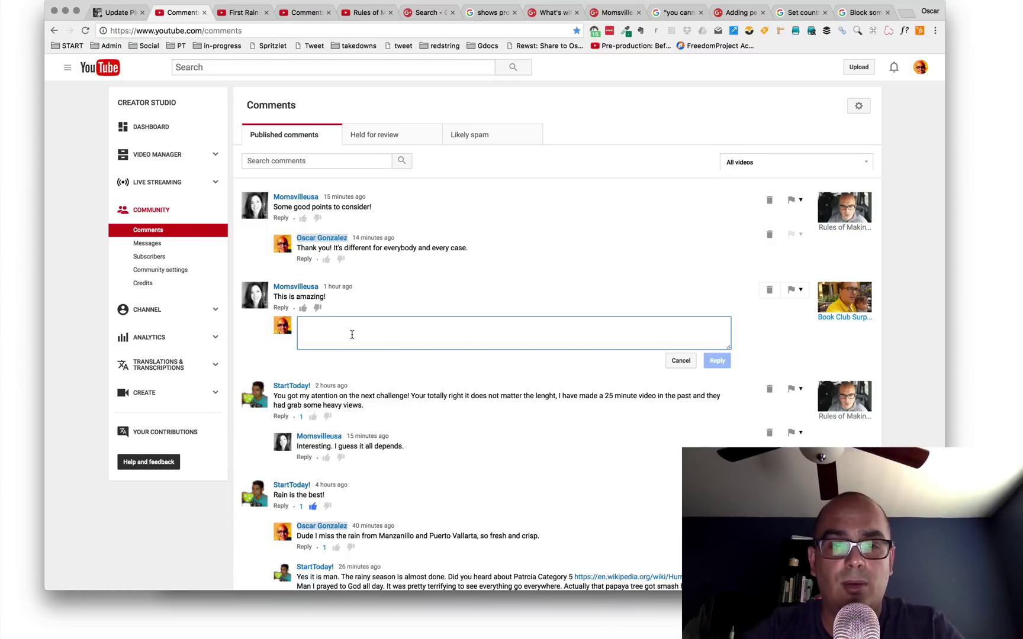
text(Thank you!)
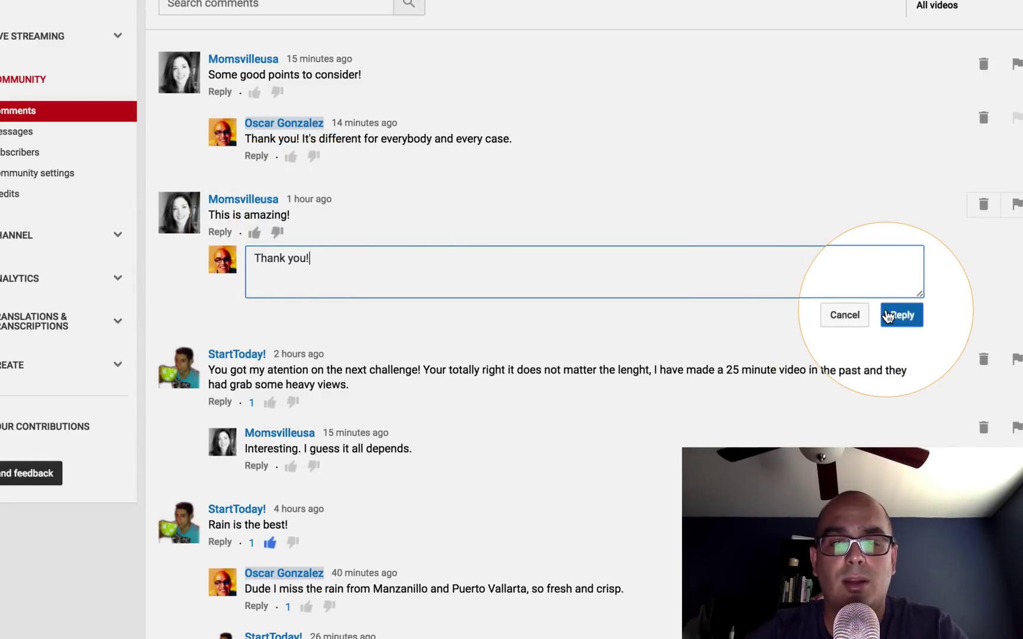
click(887, 315)
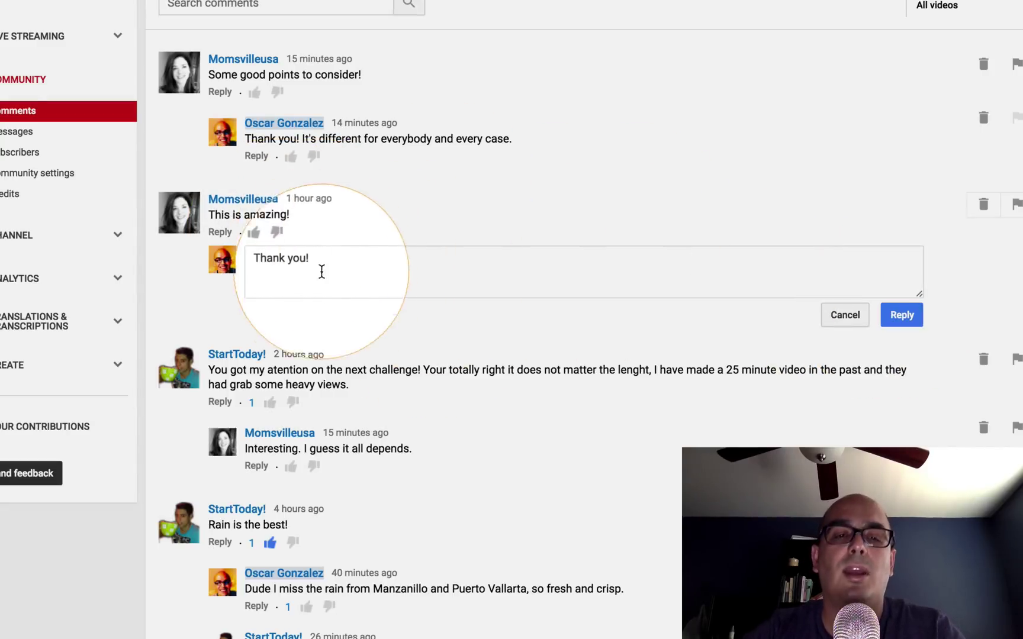
Switch to Firefox and view the 'Who I'm Voting' video's comments
key(super+Tab)
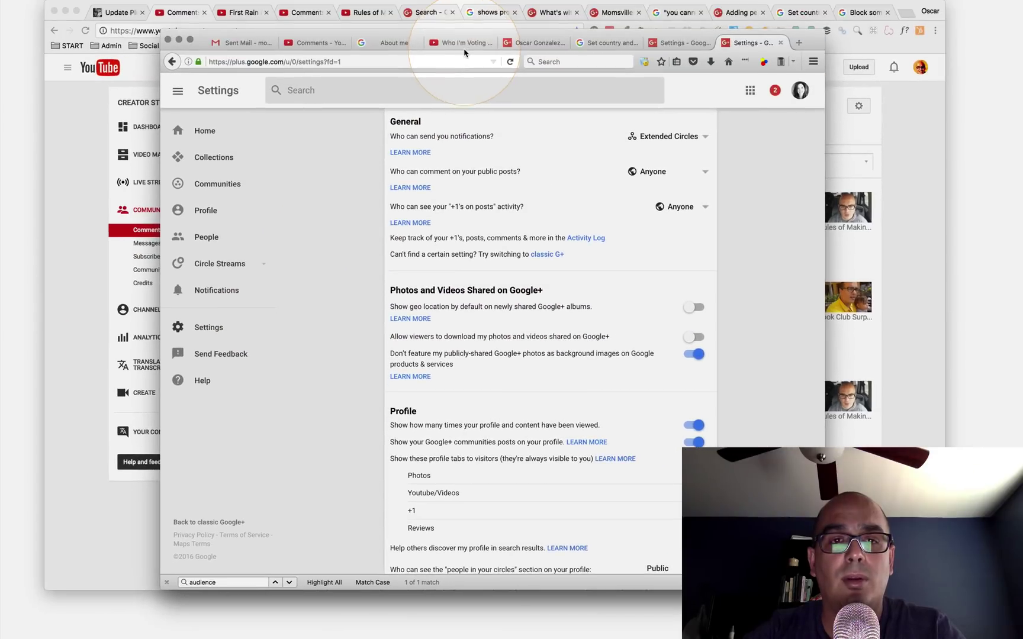
click(464, 44)
scroll(376, 346, down, 5)
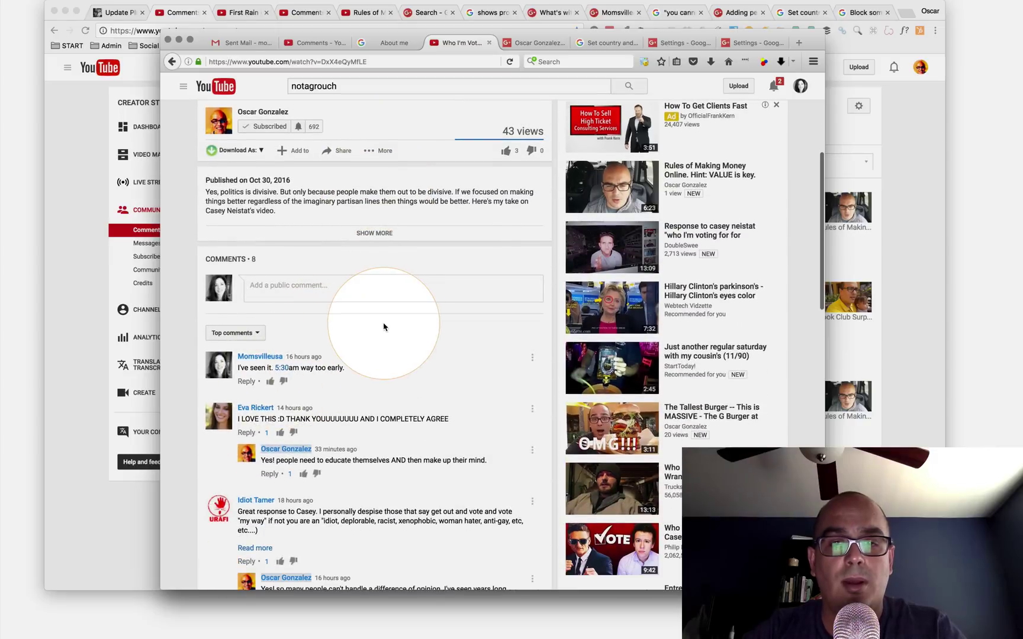
Open the 22 Pushup Challenge video from the suggested videos
click(613, 189)
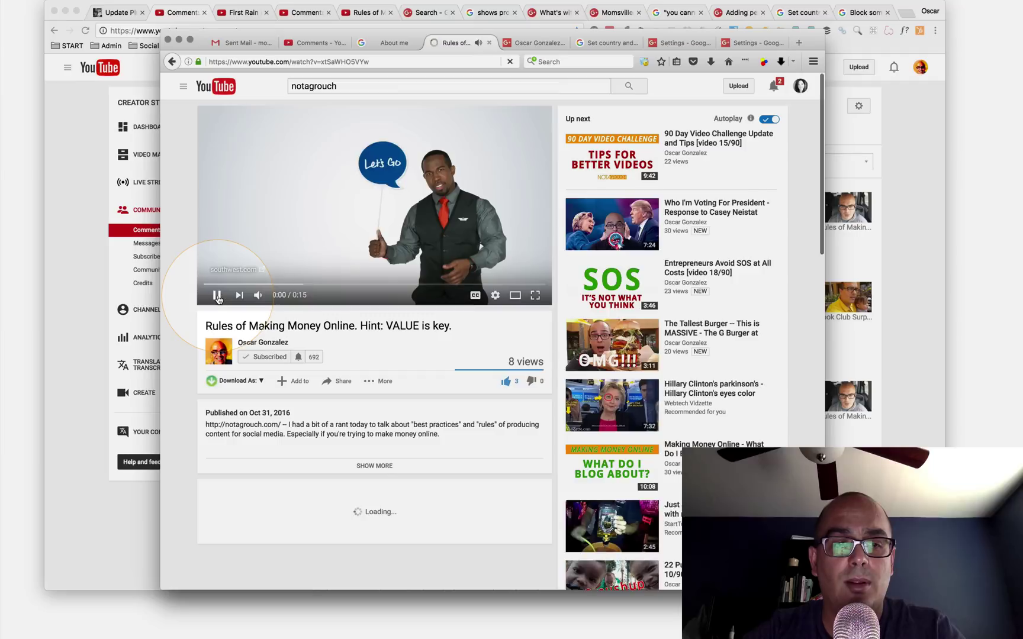
scroll(282, 403, down, 2)
scroll(284, 410, down, 3)
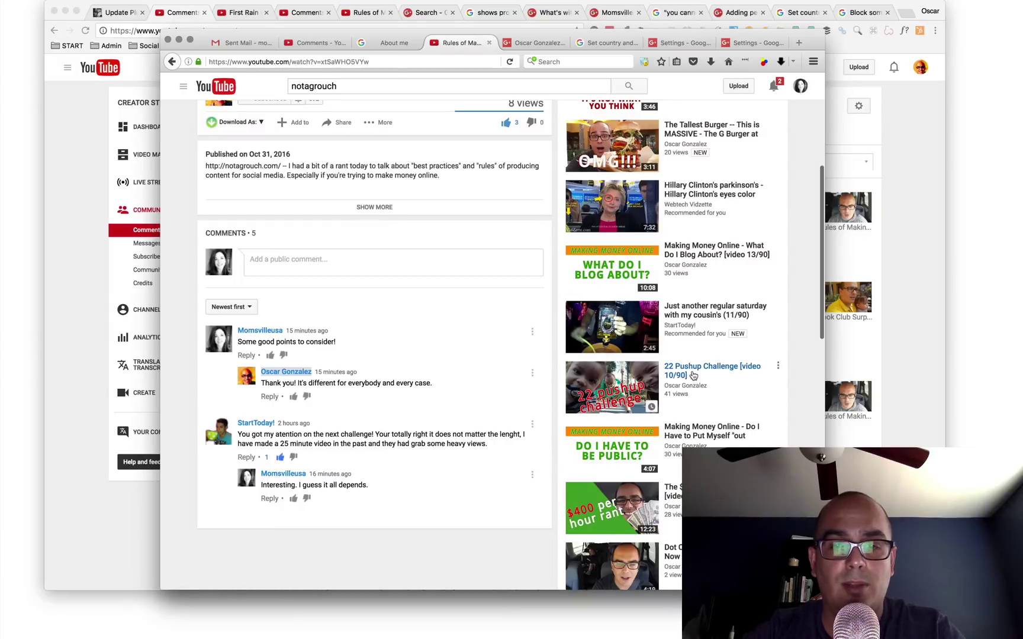
click(687, 373)
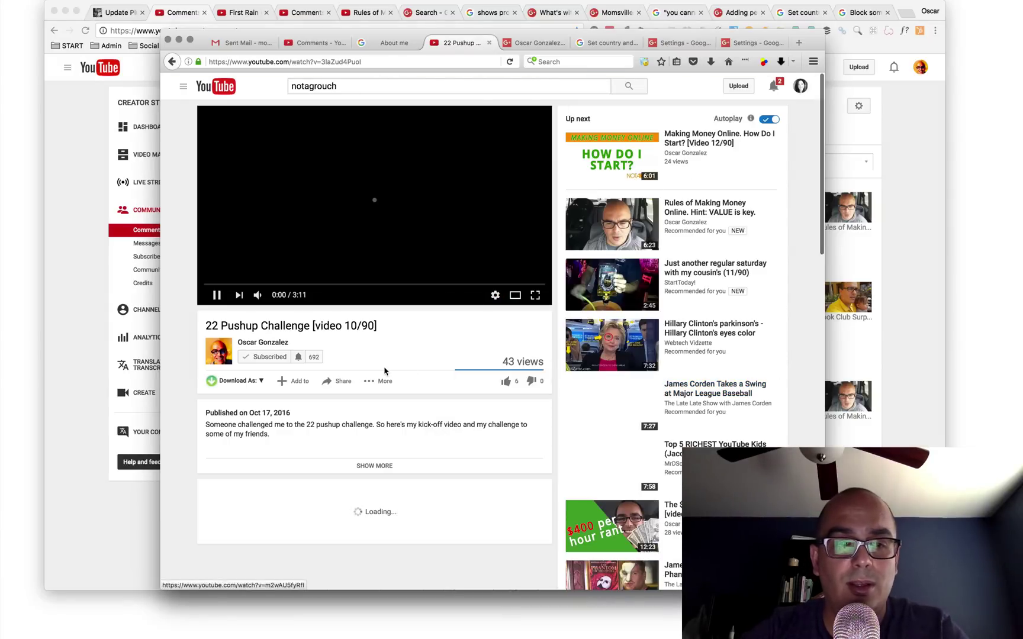
scroll(367, 343, down, 2)
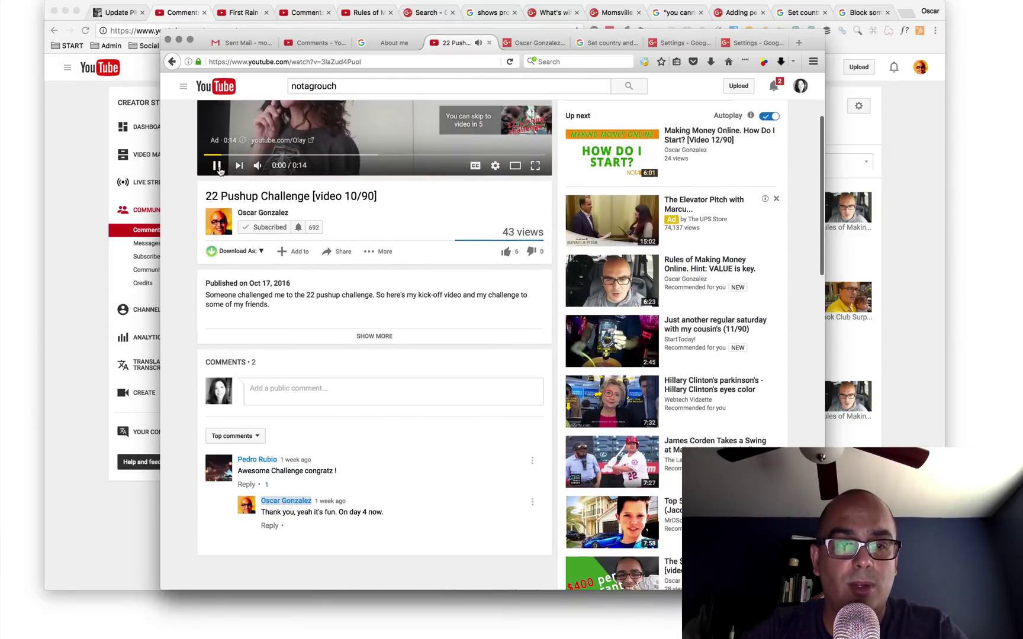
scroll(307, 358, down, 3)
Post the comment "How's that challenge going?" and close the Firefox window
click(317, 300)
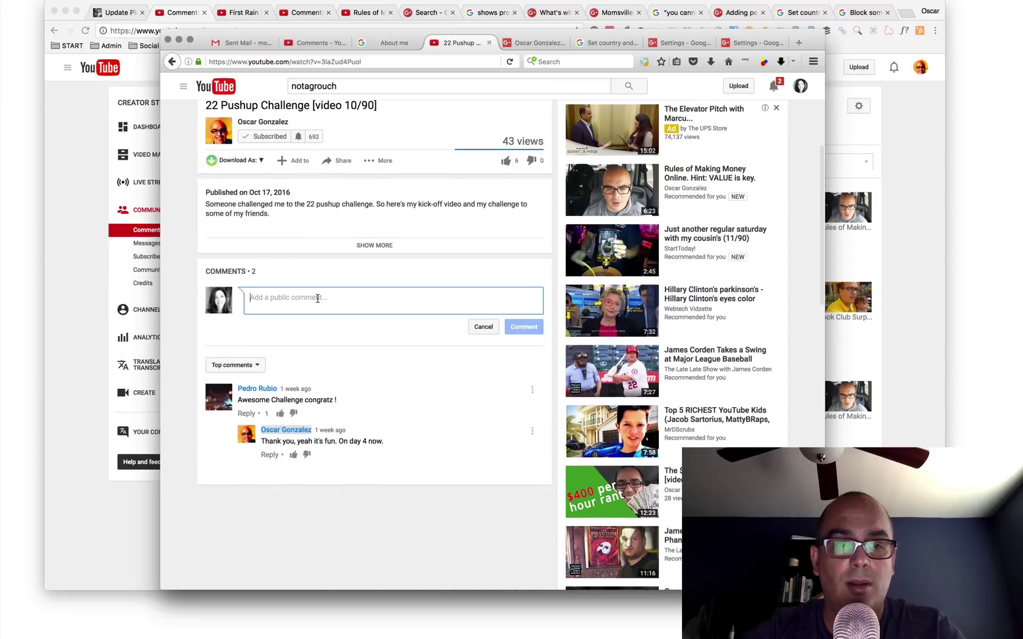
text(How's that challenge going?)
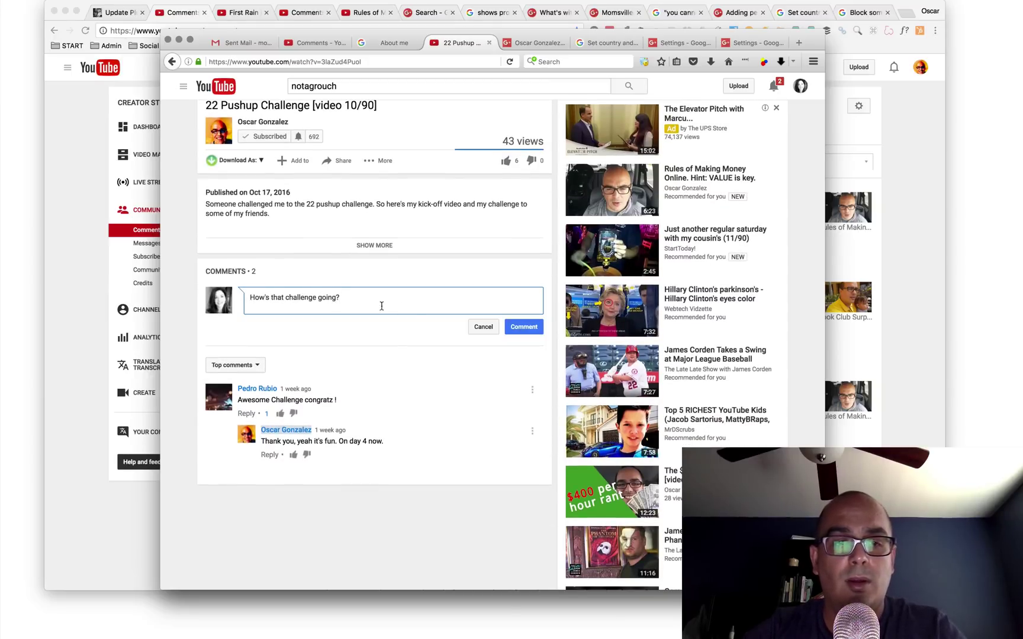
click(527, 330)
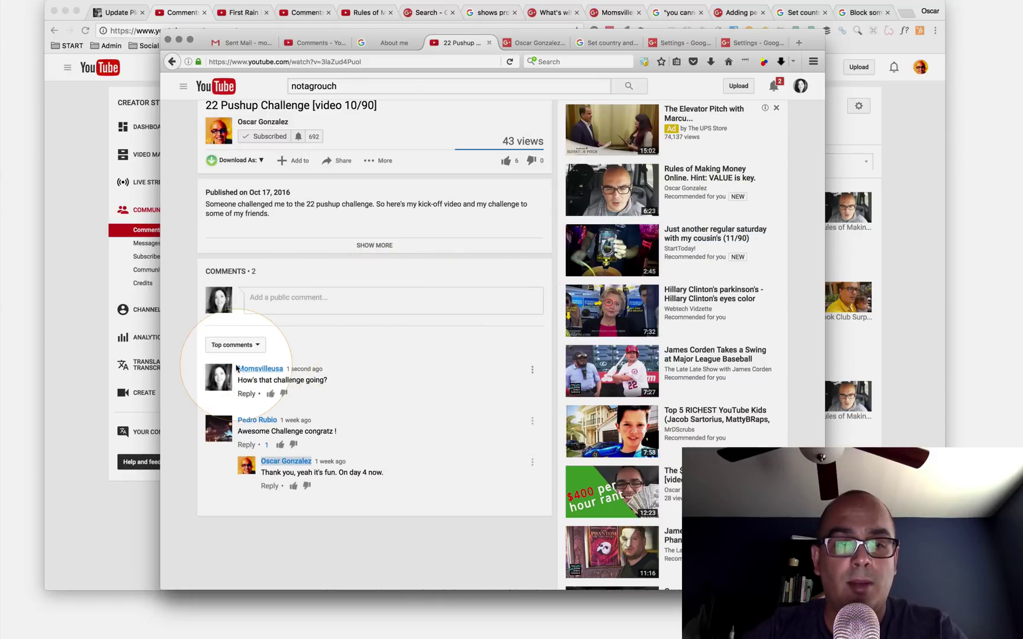
mouse_move(612, 249)
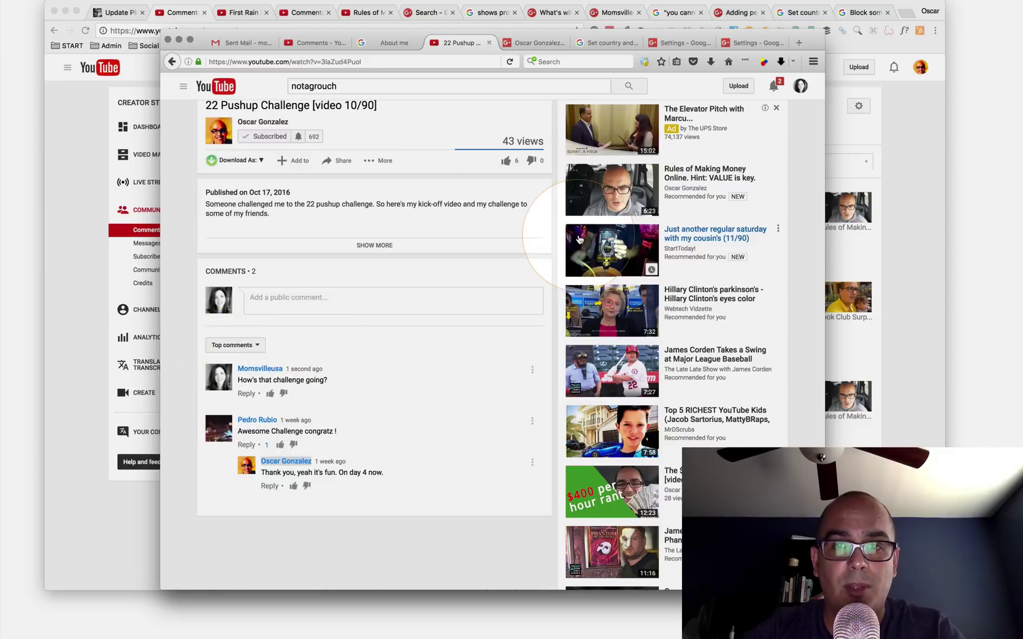
click(888, 151)
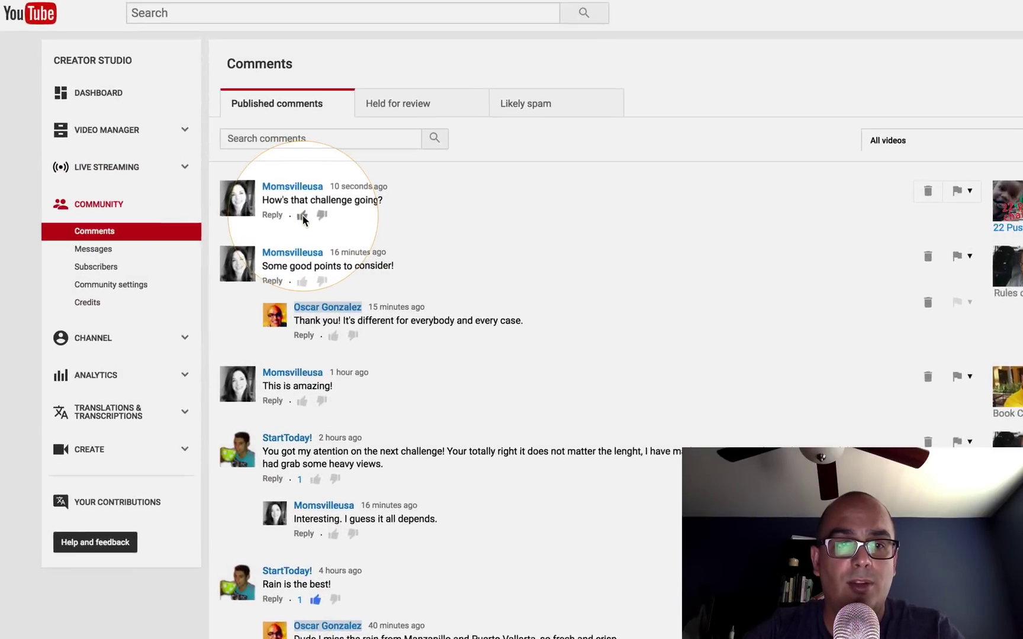
Like "How's that challenge going?" and reply about sticking to the 90 day challenge
click(302, 216)
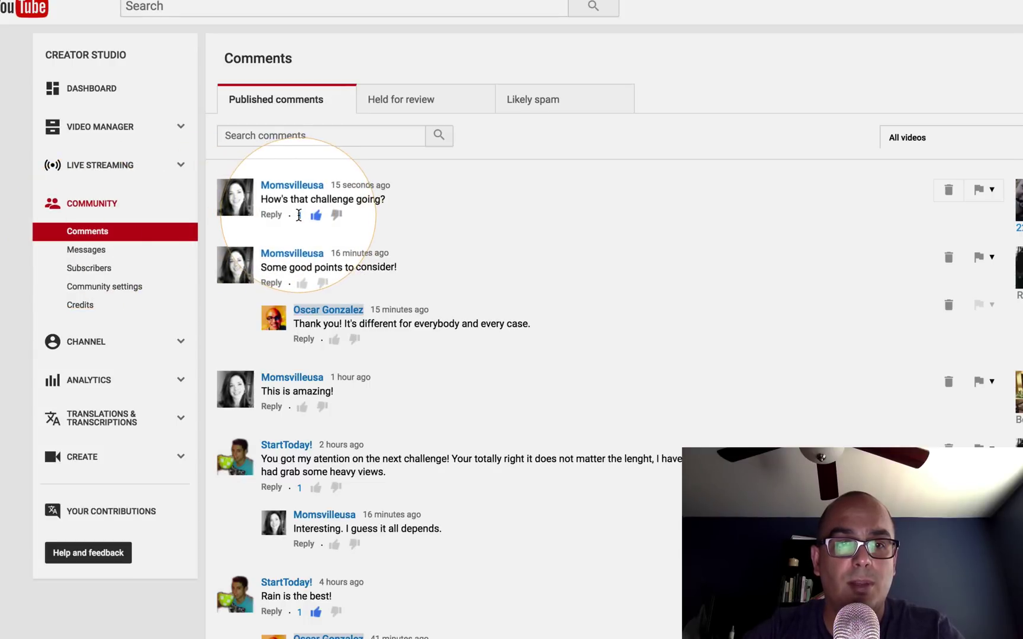
click(275, 217)
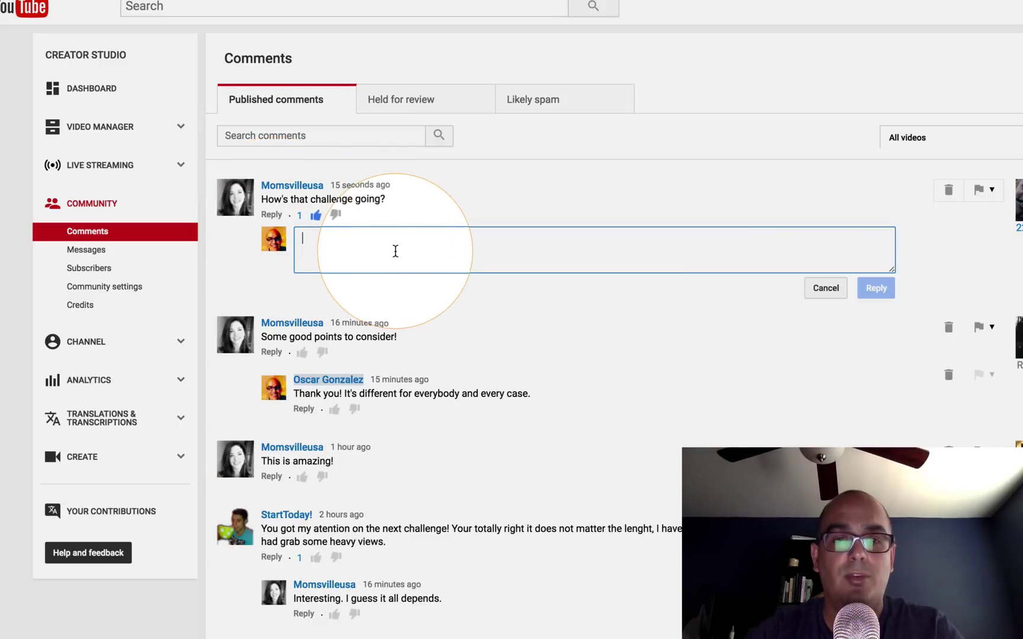
text(It's going alright, I missed a few days)
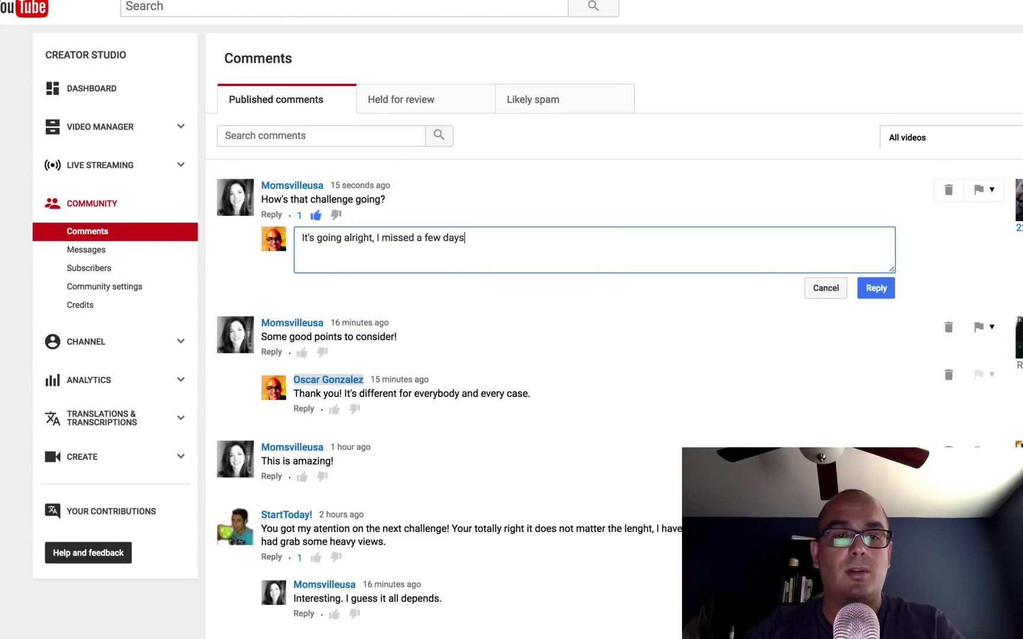
text( but it's fun. I'm sticking to the 90 day video challenge a lot more.)
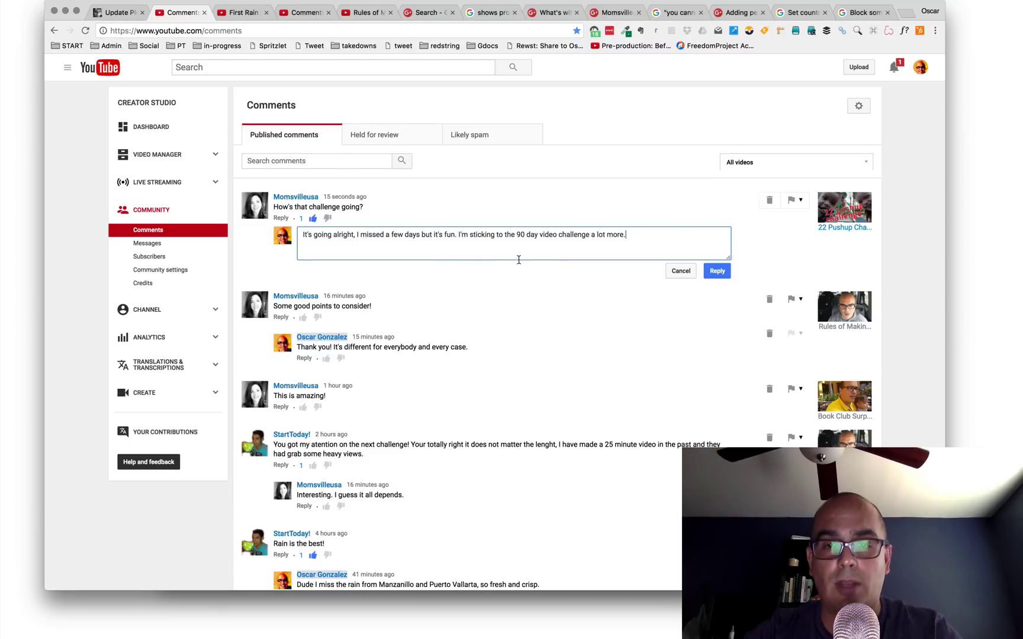
click(708, 273)
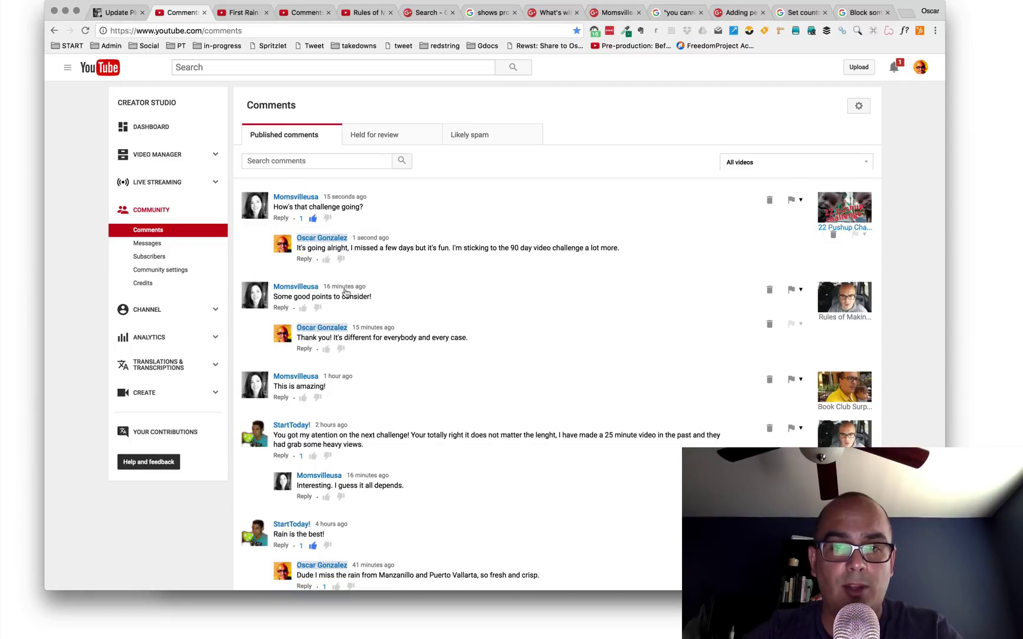
Open the comment on the 22 Pushup Challenge watch page and compare with Firefox's view
click(844, 208)
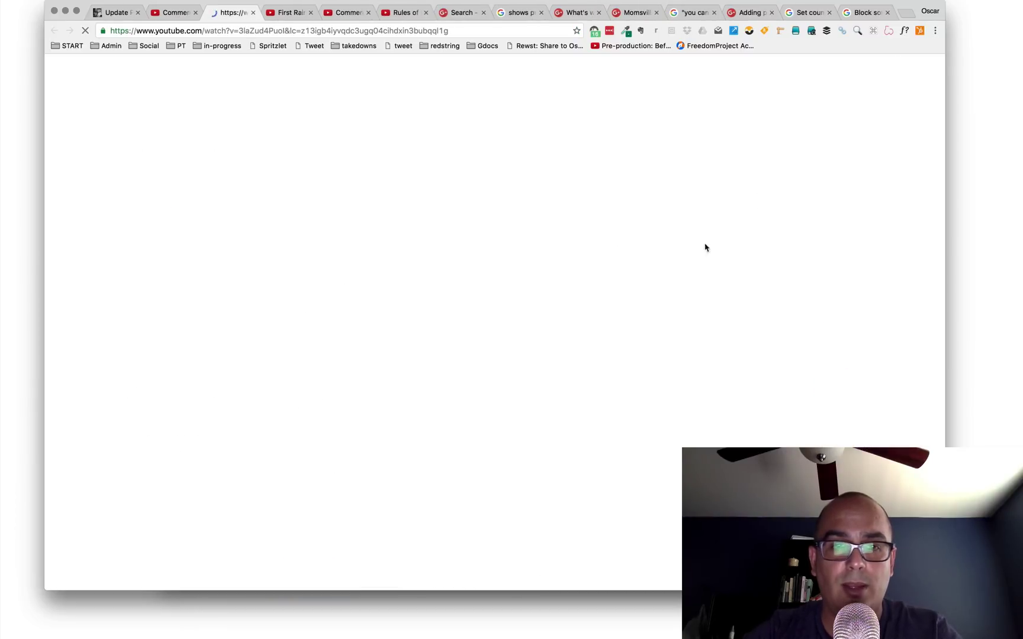
scroll(364, 289, down, 5)
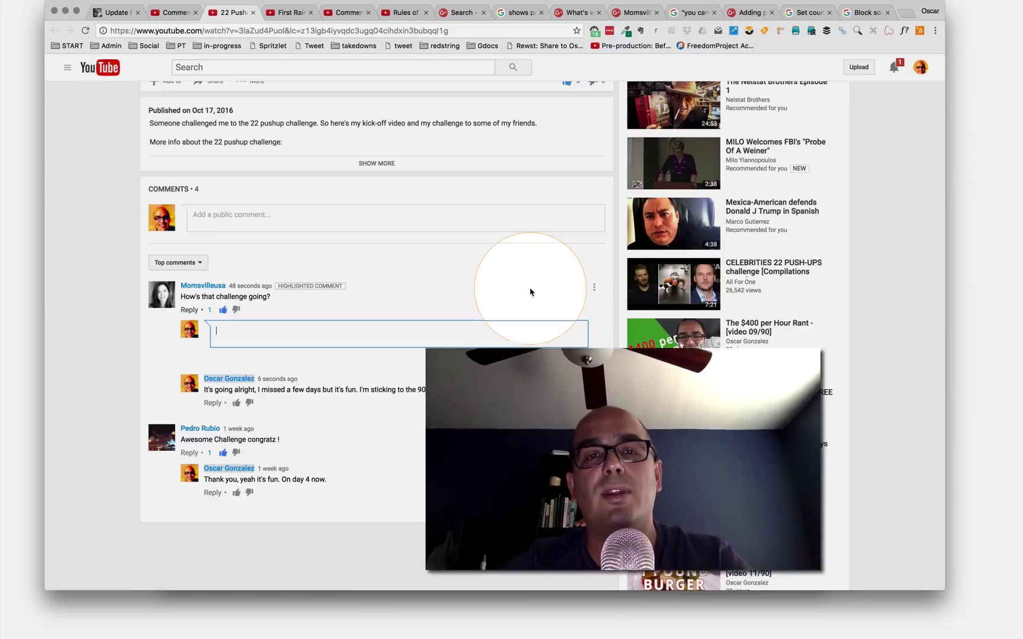
key(super+Tab)
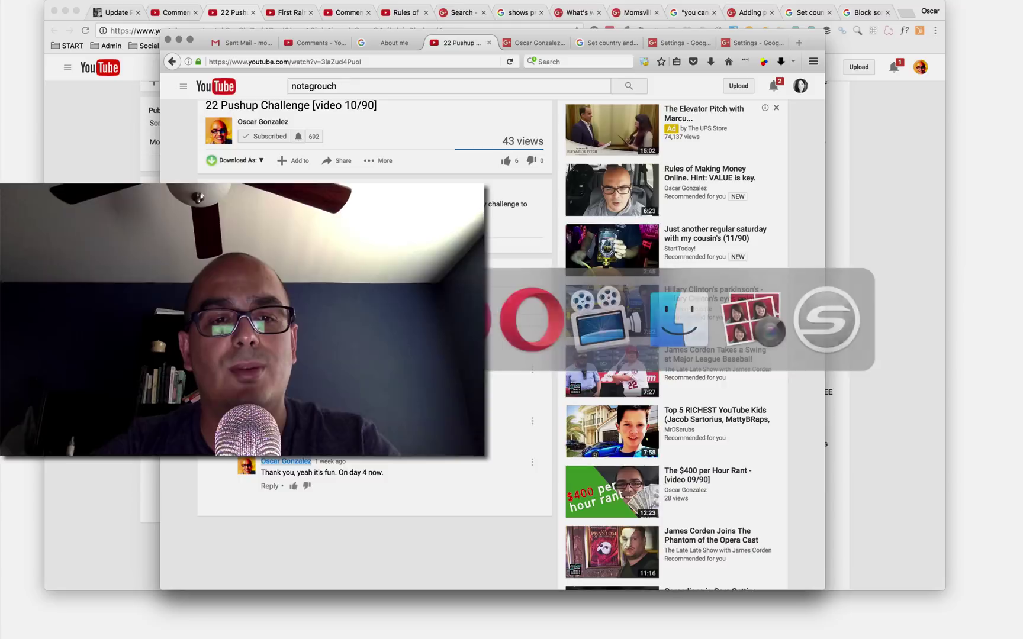
scroll(508, 345, up, 4)
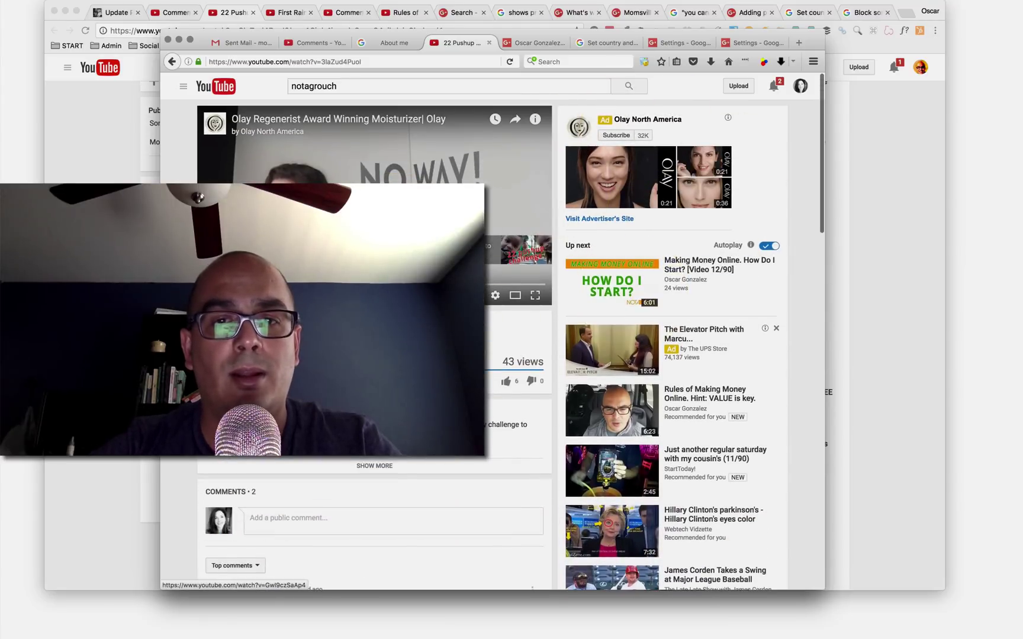
scroll(520, 346, down, 5)
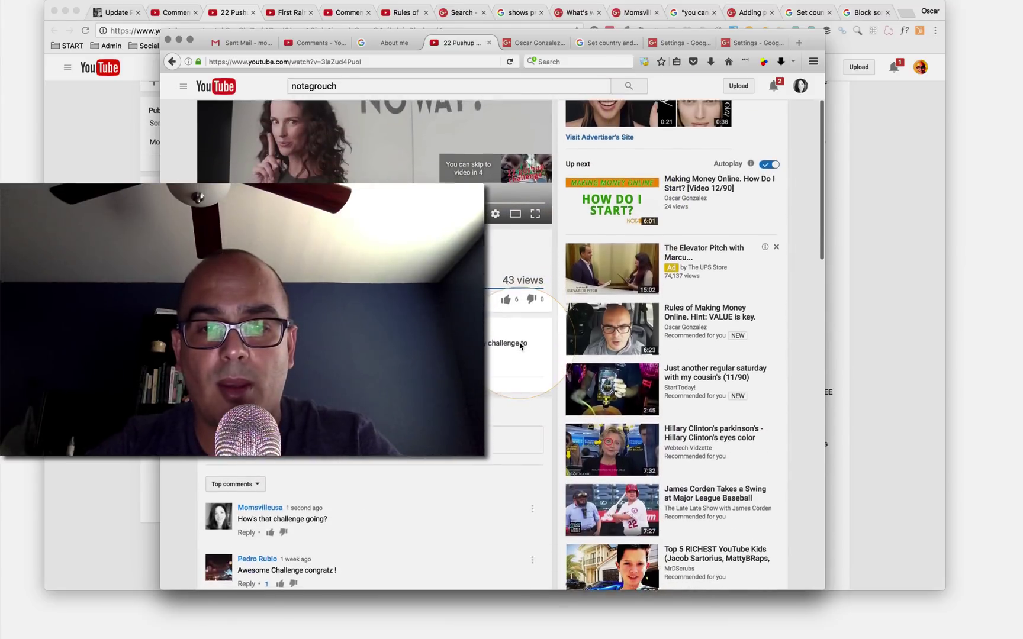
scroll(521, 346, up, 5)
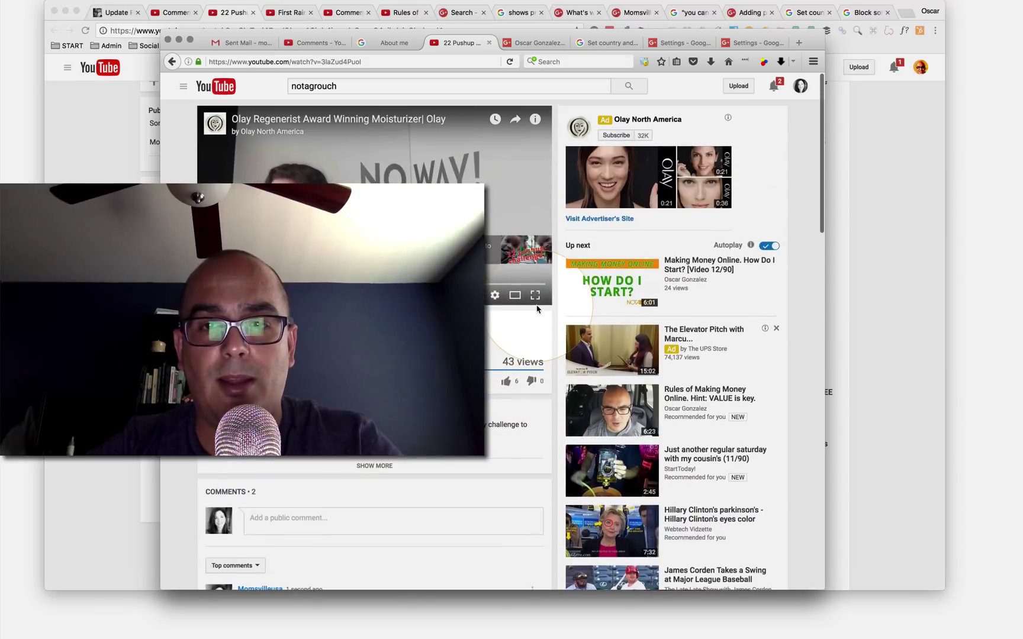
Review the Google+ posts about restricted profiles and circle limits
click(569, 11)
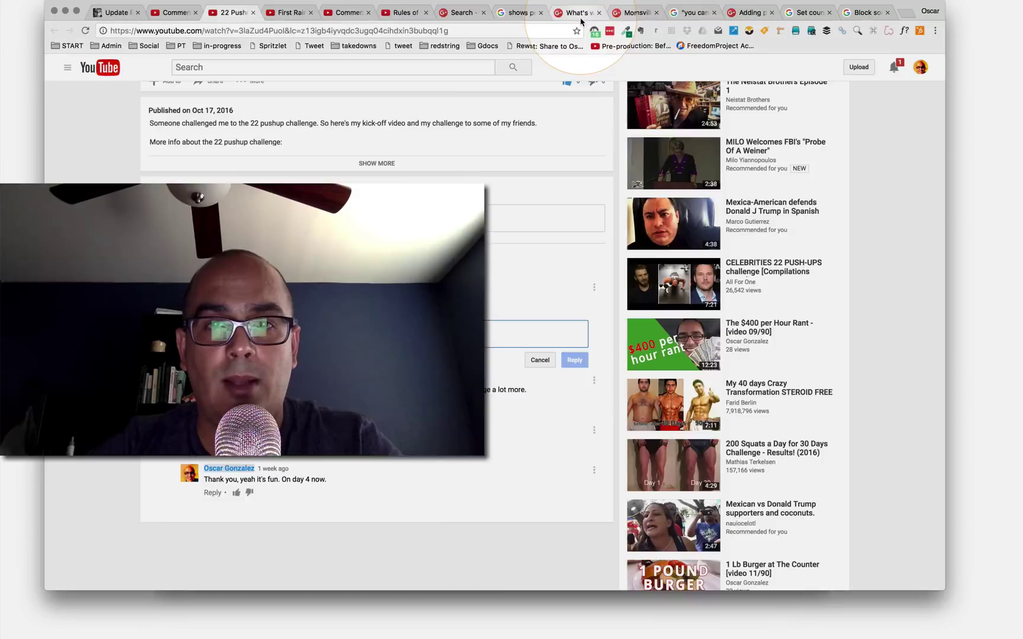
scroll(532, 180, up, 5)
scroll(532, 180, up, 5)
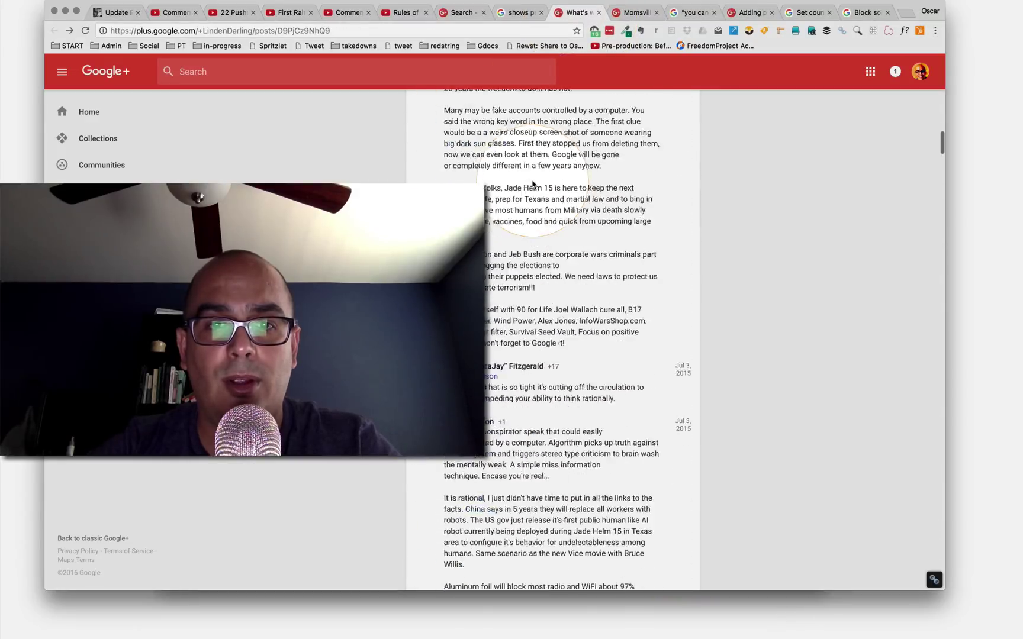
scroll(532, 181, up, 5)
scroll(532, 183, up, 5)
scroll(533, 184, down, 2)
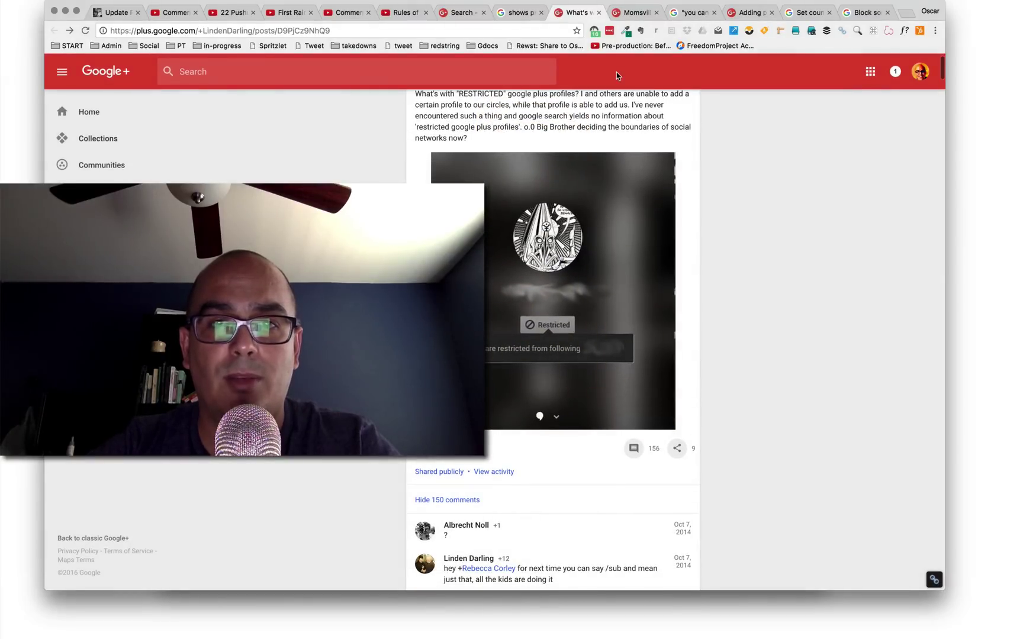
click(734, 15)
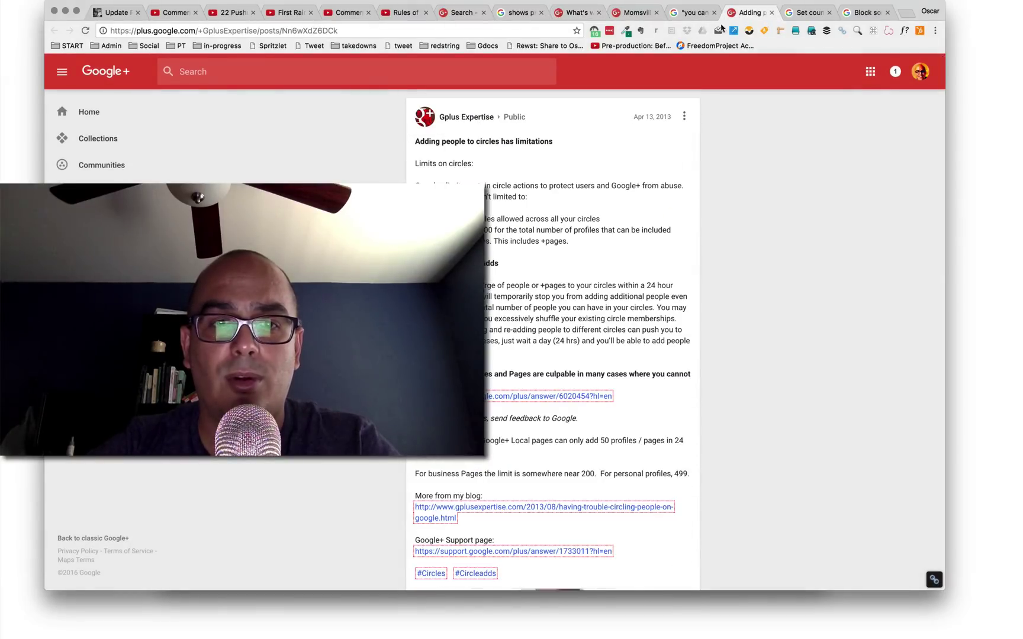
Search Google+ for momsvilleusa and save its profile's circles with Friendlies ticked
click(421, 72)
text(moms)
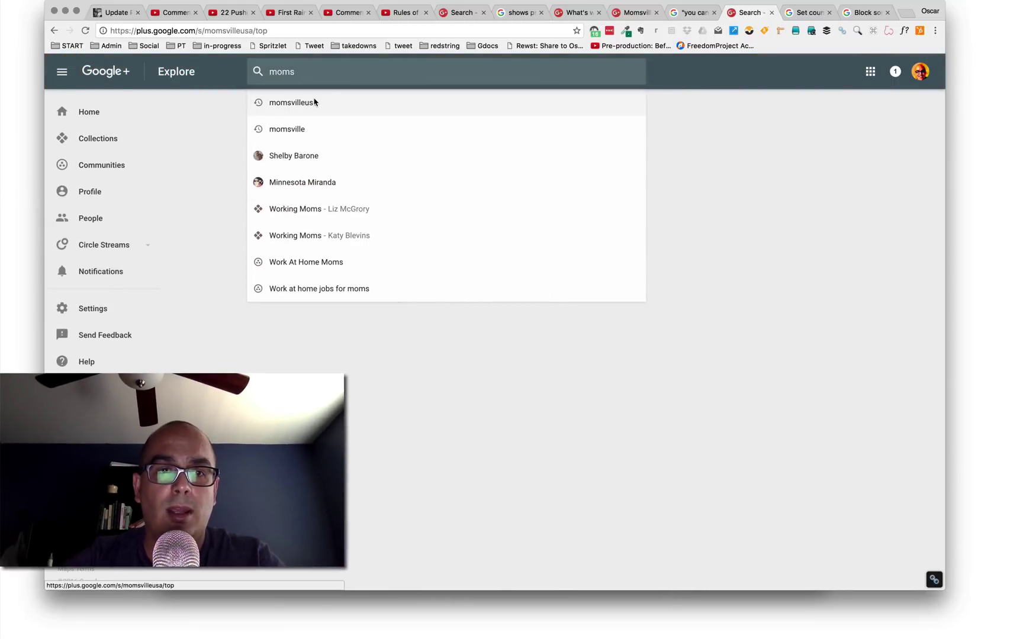
click(322, 103)
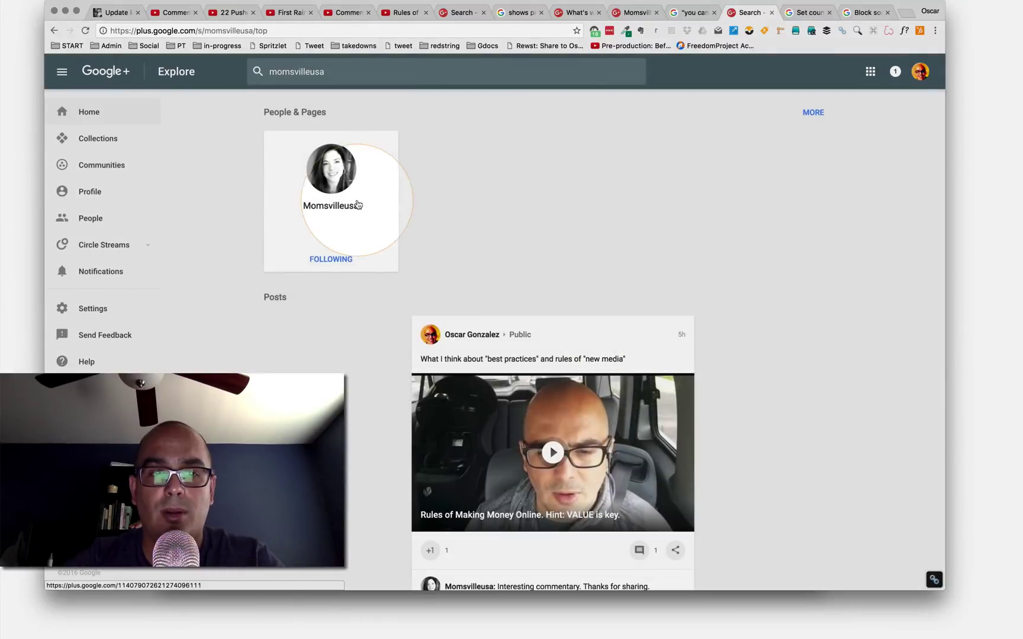
click(339, 206)
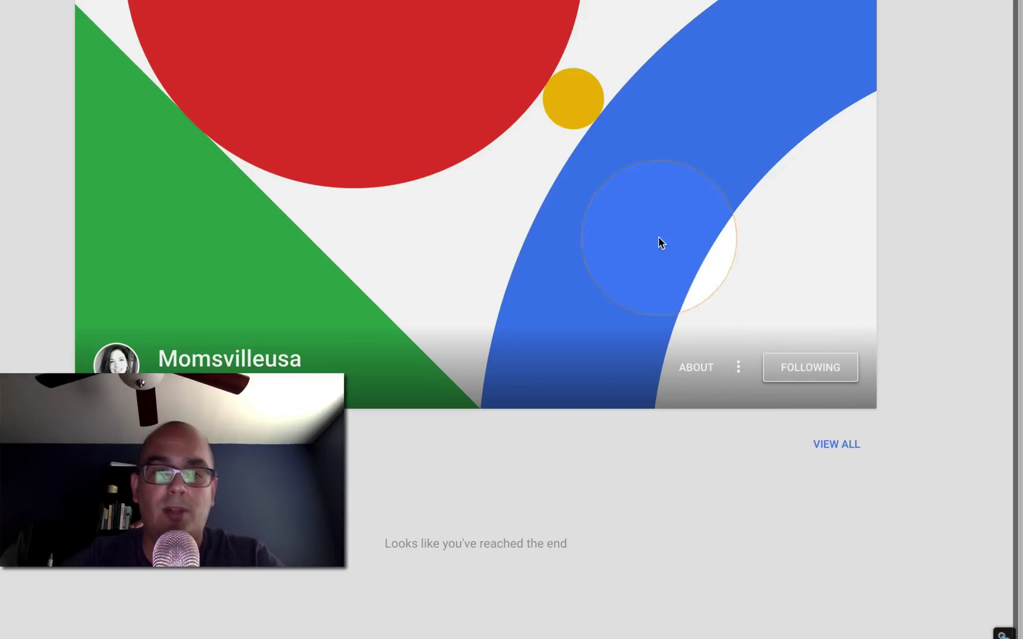
click(817, 367)
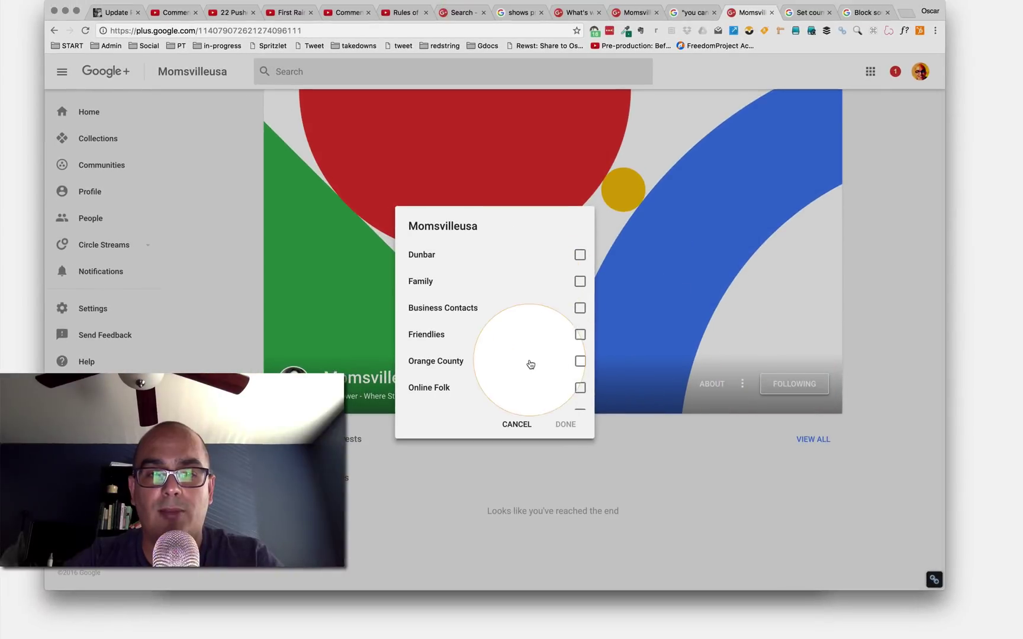
scroll(530, 369, down, 3)
scroll(531, 377, up, 3)
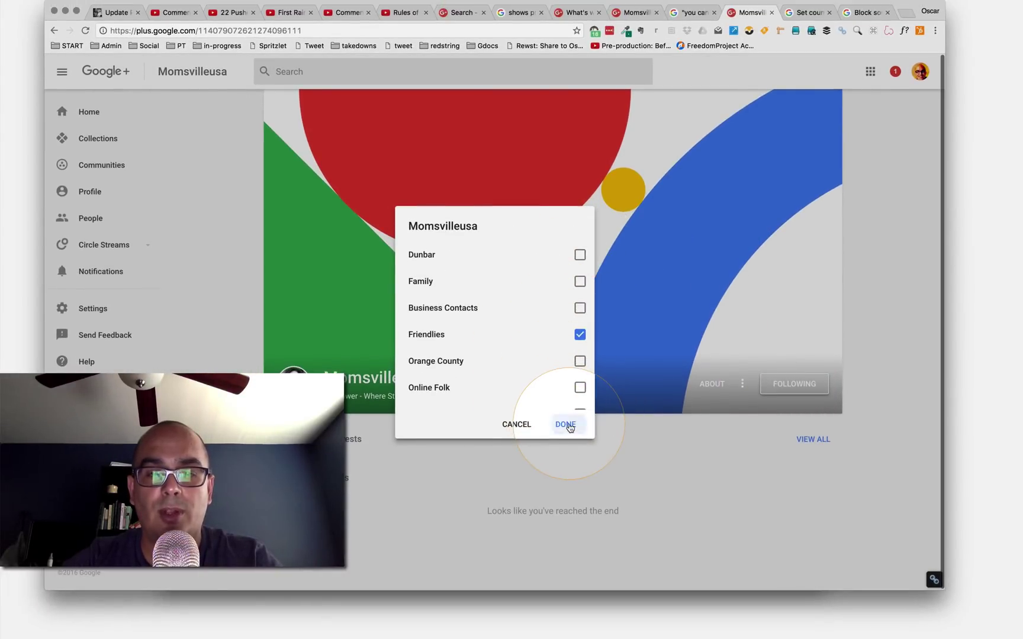
click(566, 424)
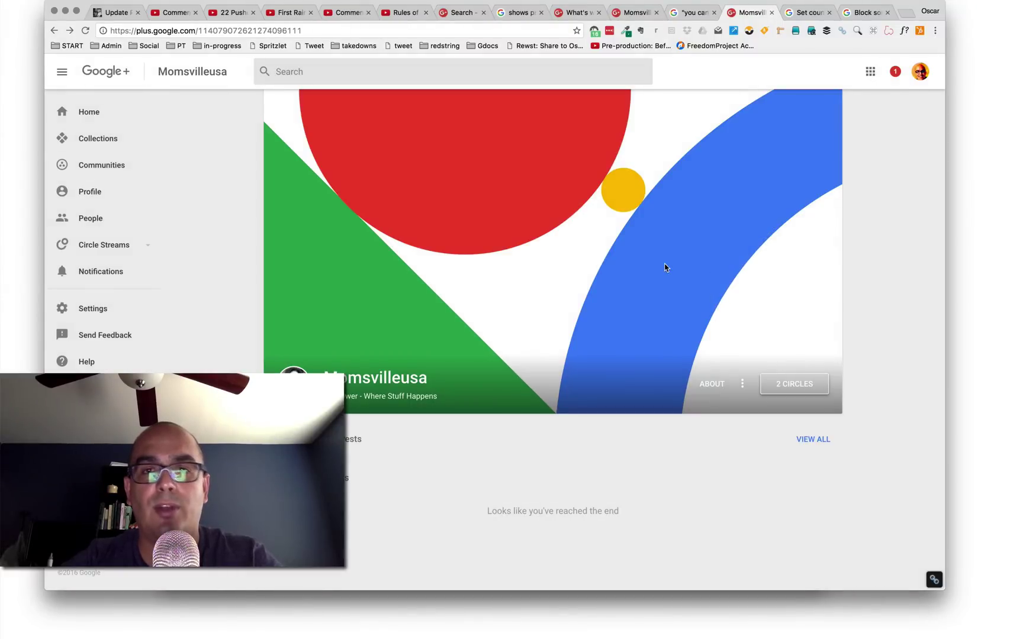
key(ctrl+Tab)
key(super+Tab)
In the second browser, open the classic Google+ settings showing public-post comments allowed from Anyone
click(309, 305)
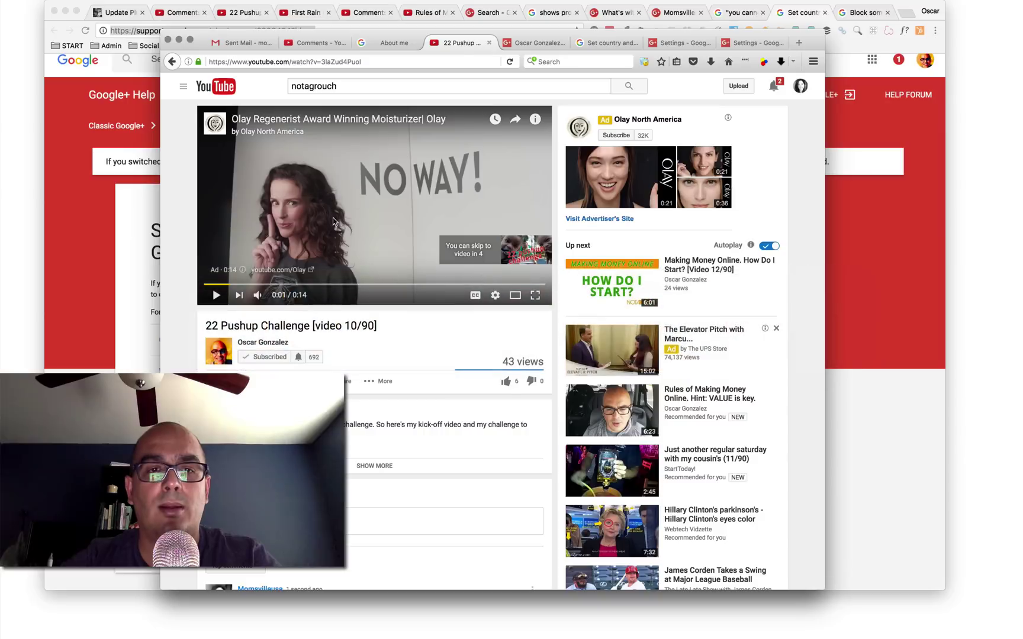
click(678, 43)
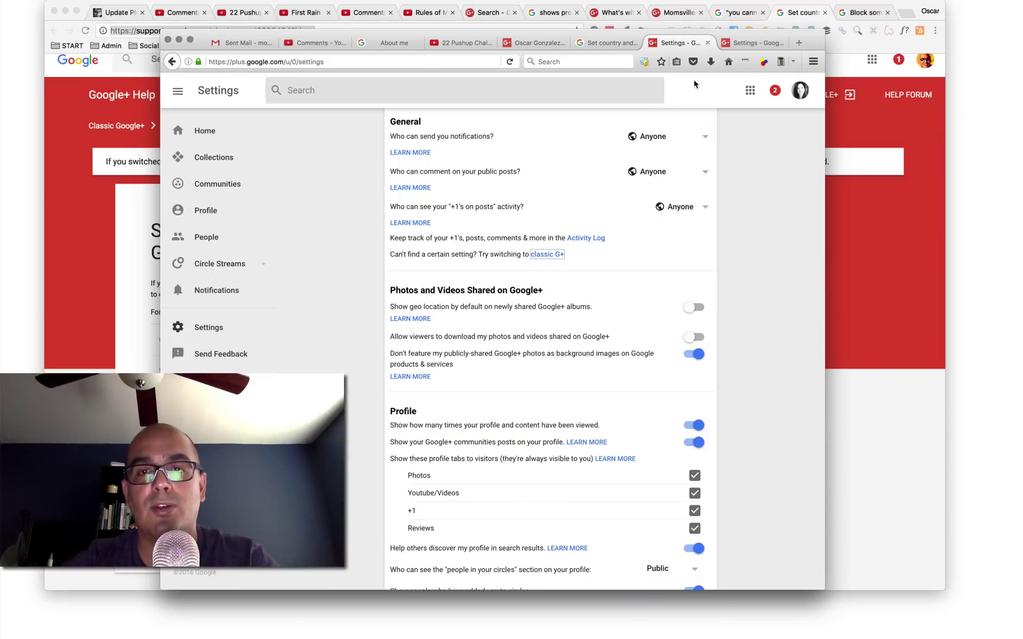
click(748, 44)
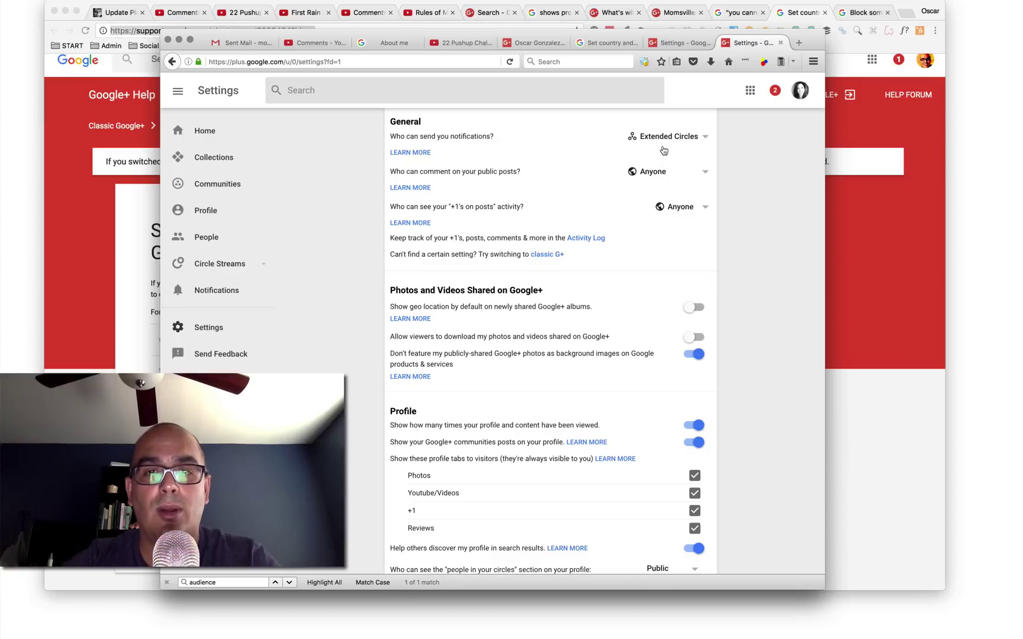